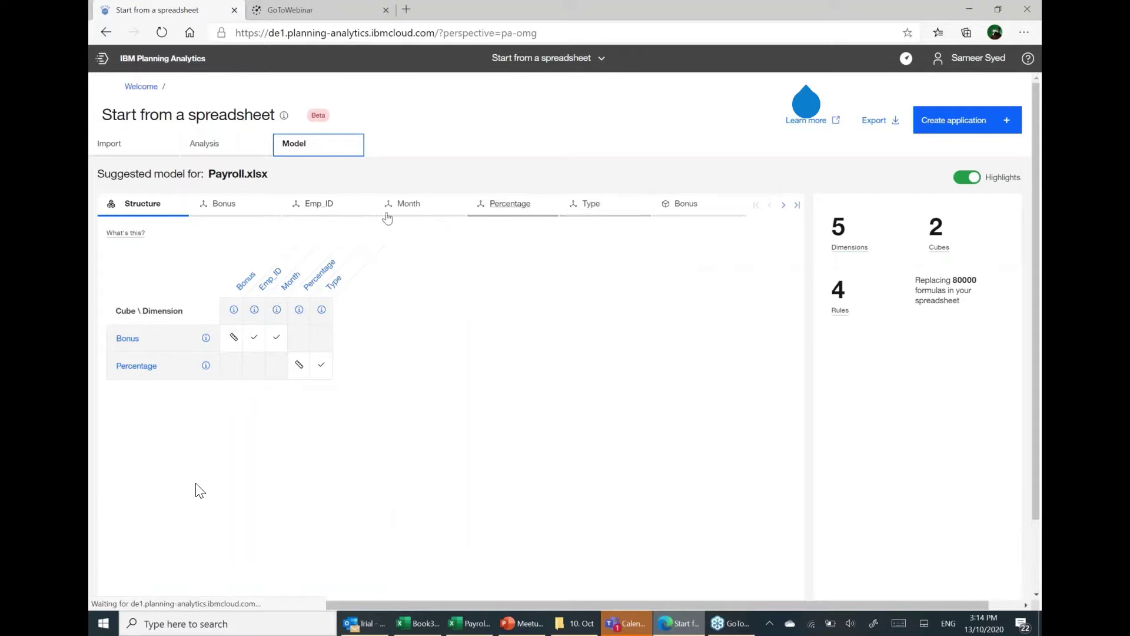
- Rename the Emp_ID dimension of the suggested payroll model to Employee ID
{"action": "left_click", "coordinate": [325, 212]}
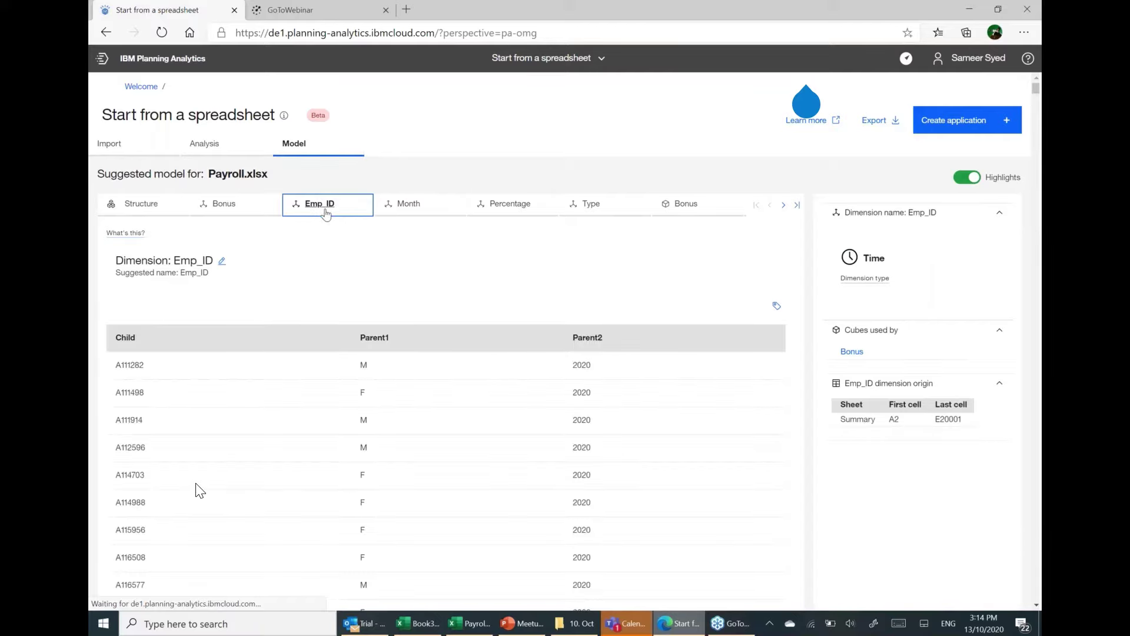
{"action": "left_click", "coordinate": [222, 260]}
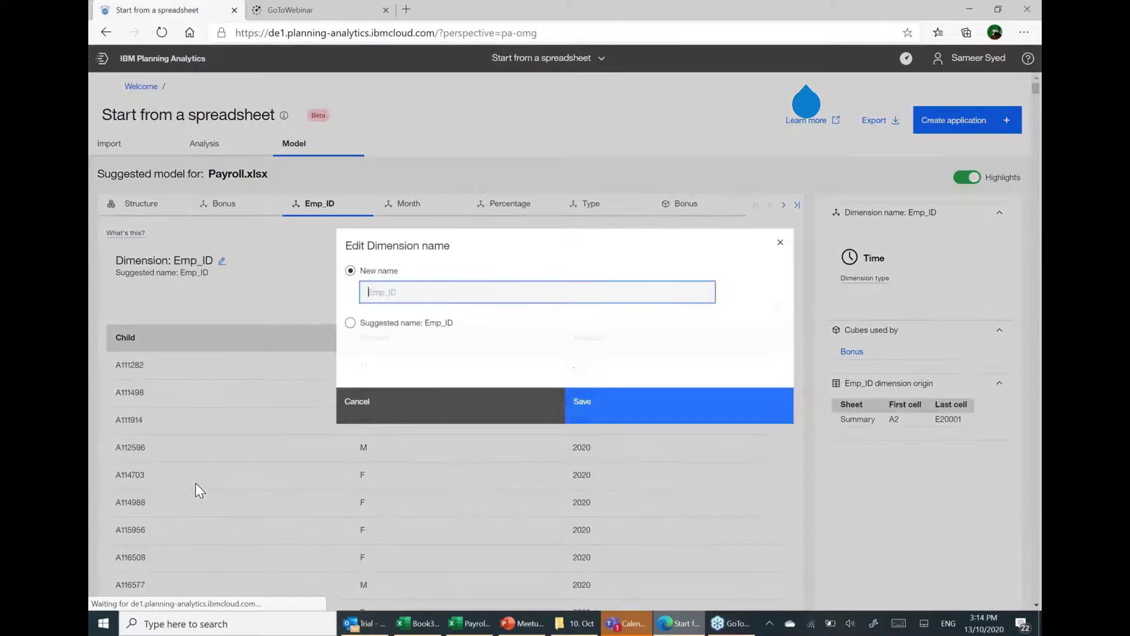
{"action": "type", "text": "Employee ID"}
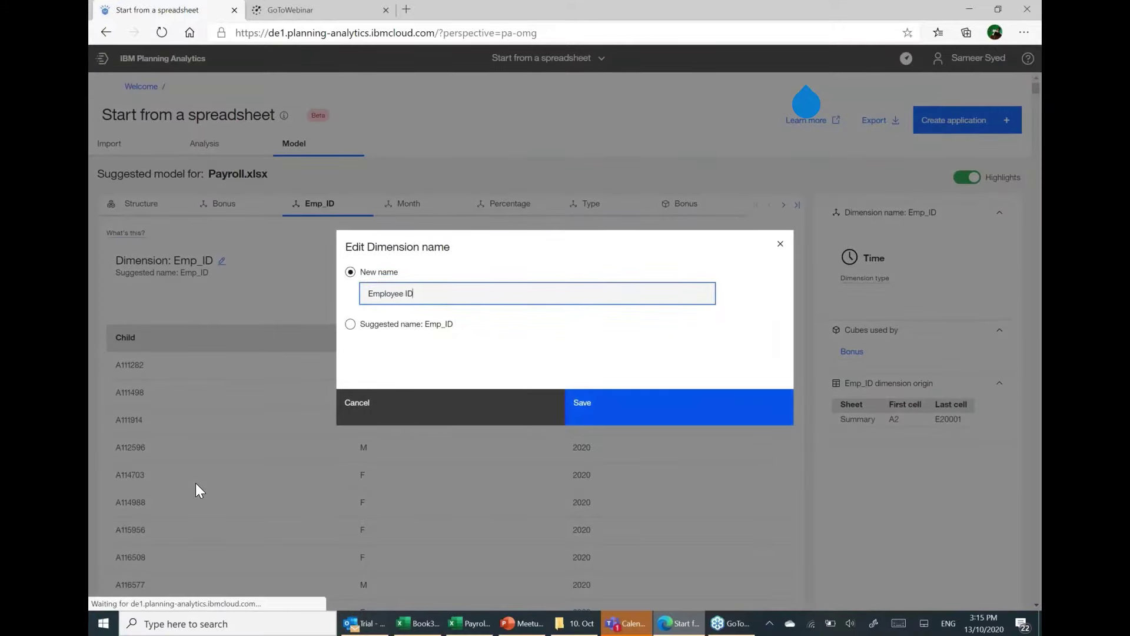
{"action": "left_click", "coordinate": [585, 422]}
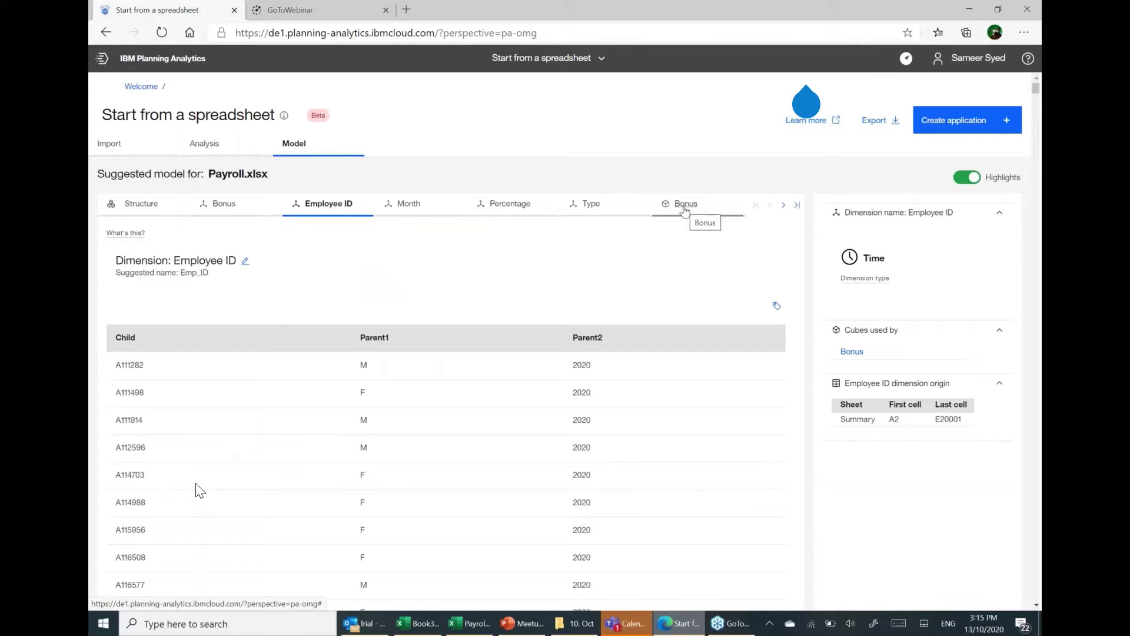
- Rename the Bonus cube of the suggested model to Payroll
{"action": "left_click", "coordinate": [684, 209]}
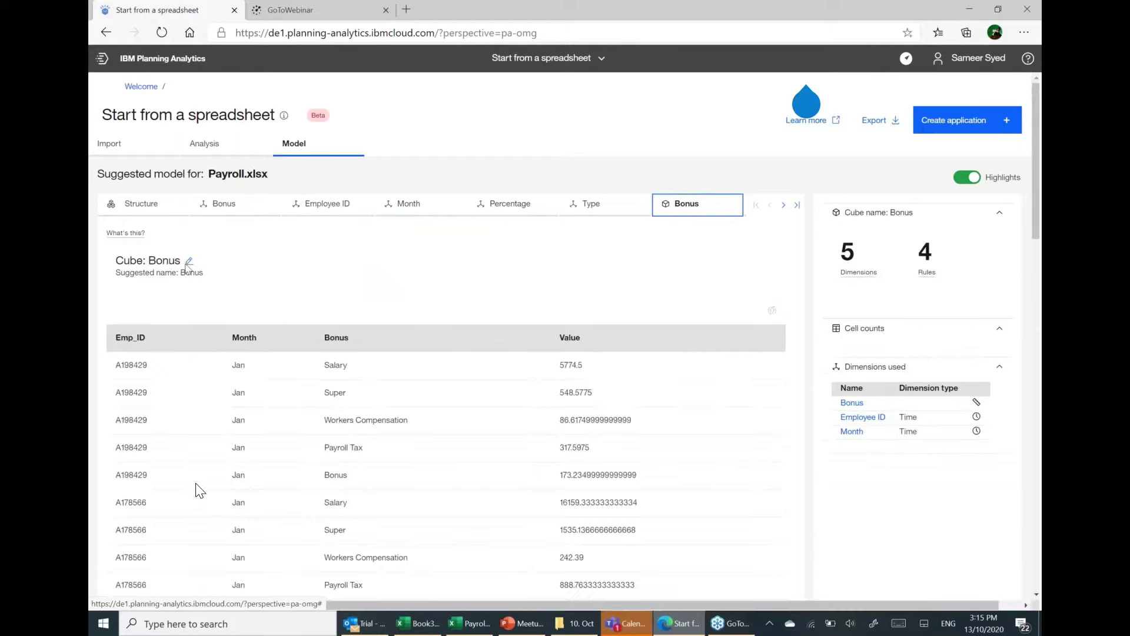
{"action": "left_click", "coordinate": [189, 261]}
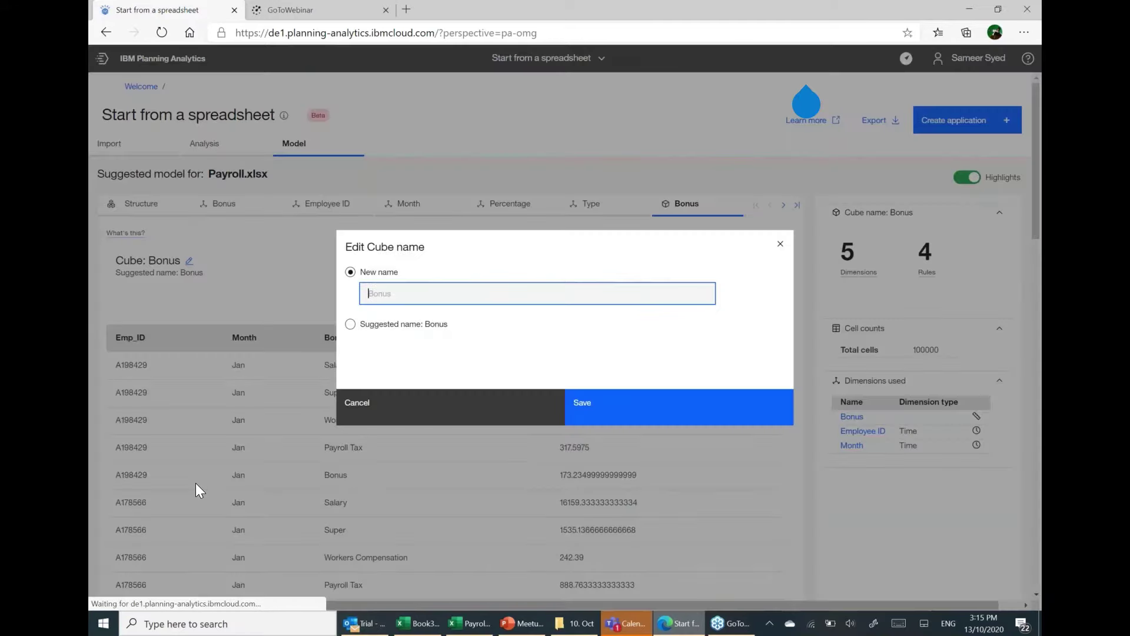
{"action": "type", "text": "Payroll"}
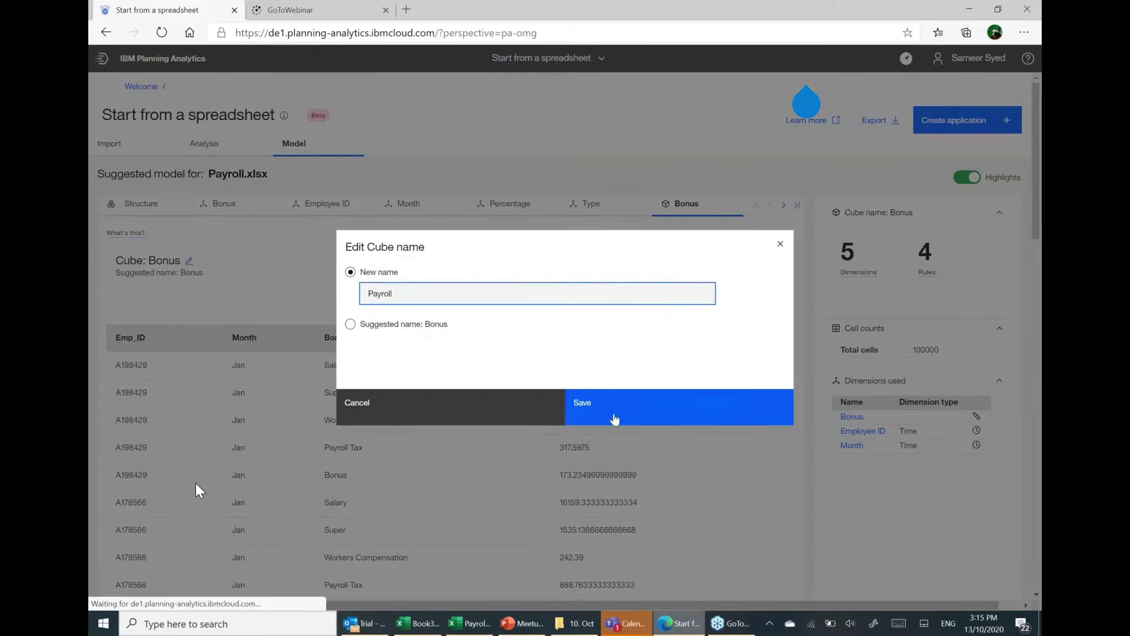
{"action": "left_click", "coordinate": [620, 423]}
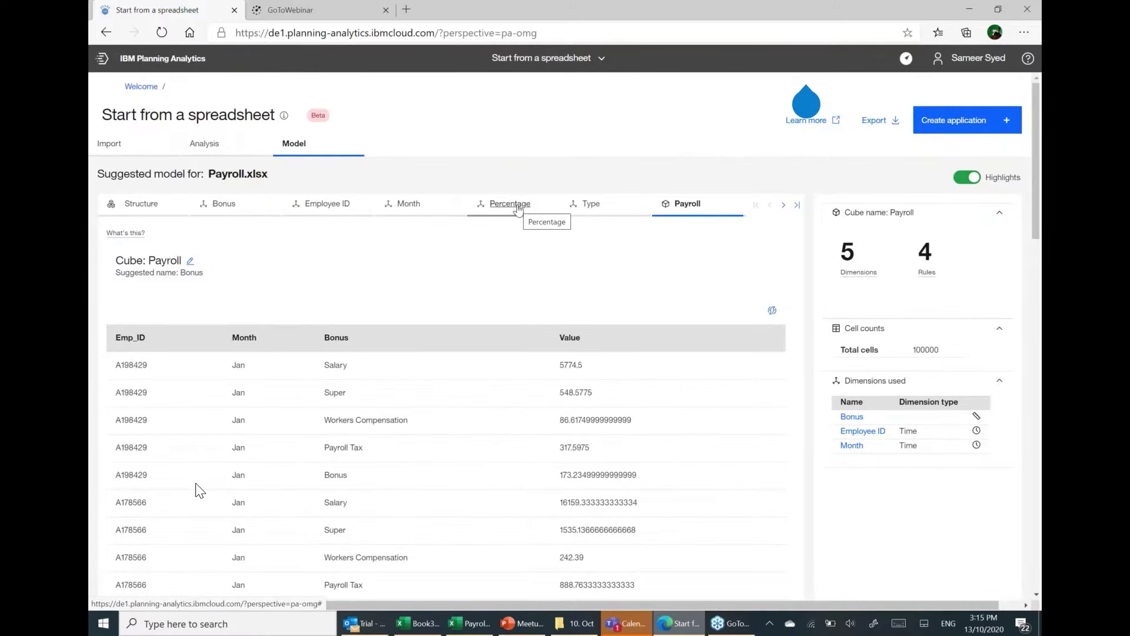
- Rename the Percentage cube of the suggested model to Assumption
{"action": "left_click", "coordinate": [518, 206]}
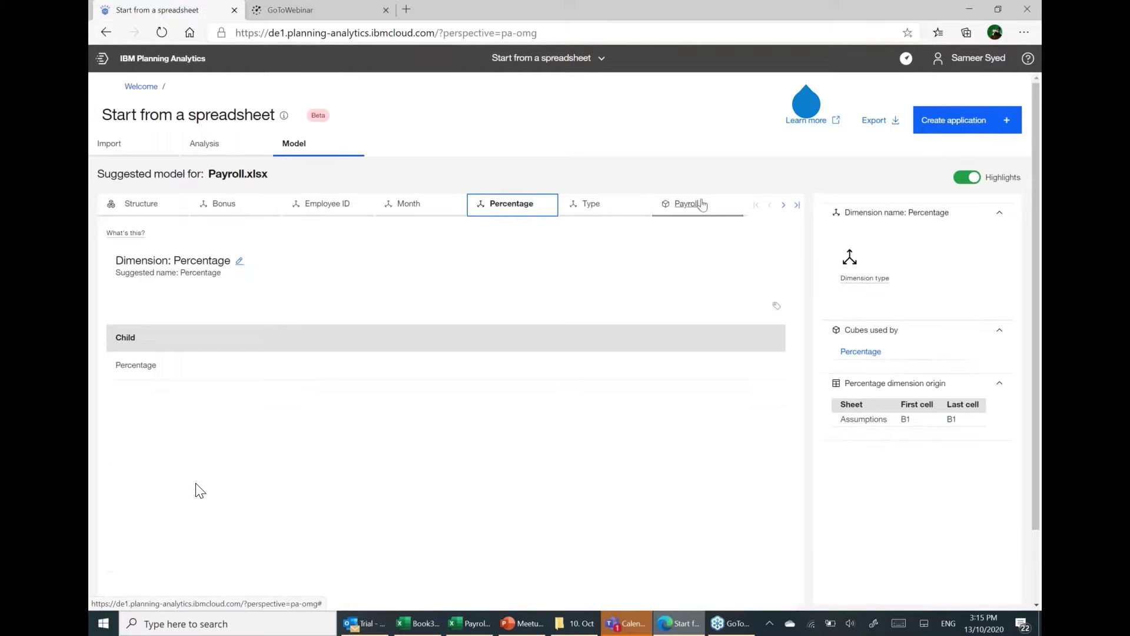
{"action": "left_click", "coordinate": [782, 204]}
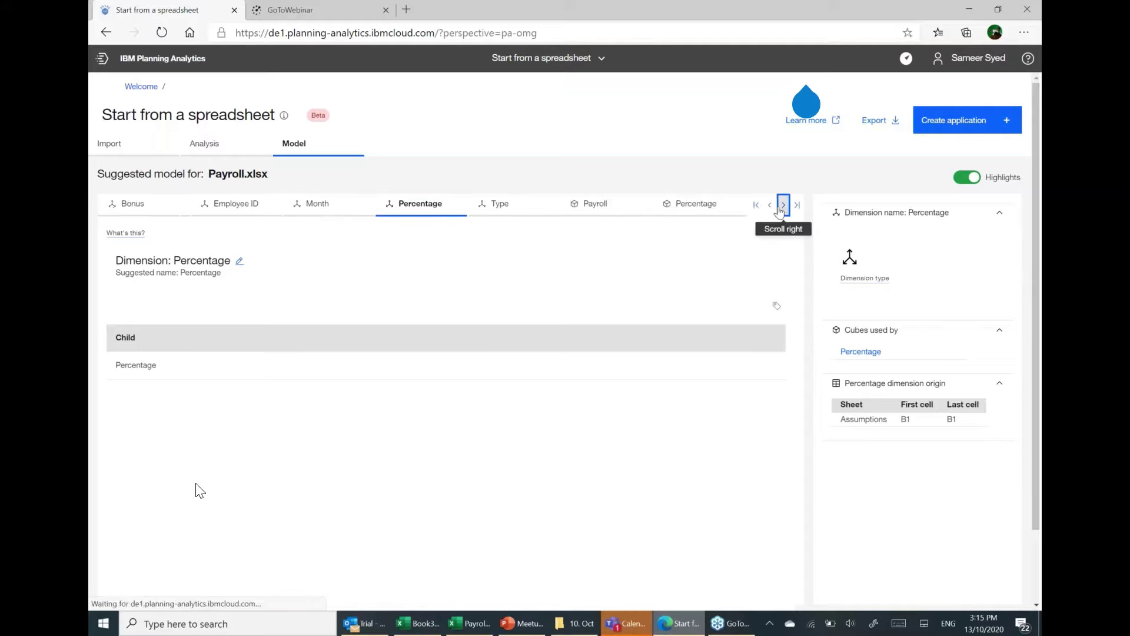
{"action": "left_click", "coordinate": [704, 206]}
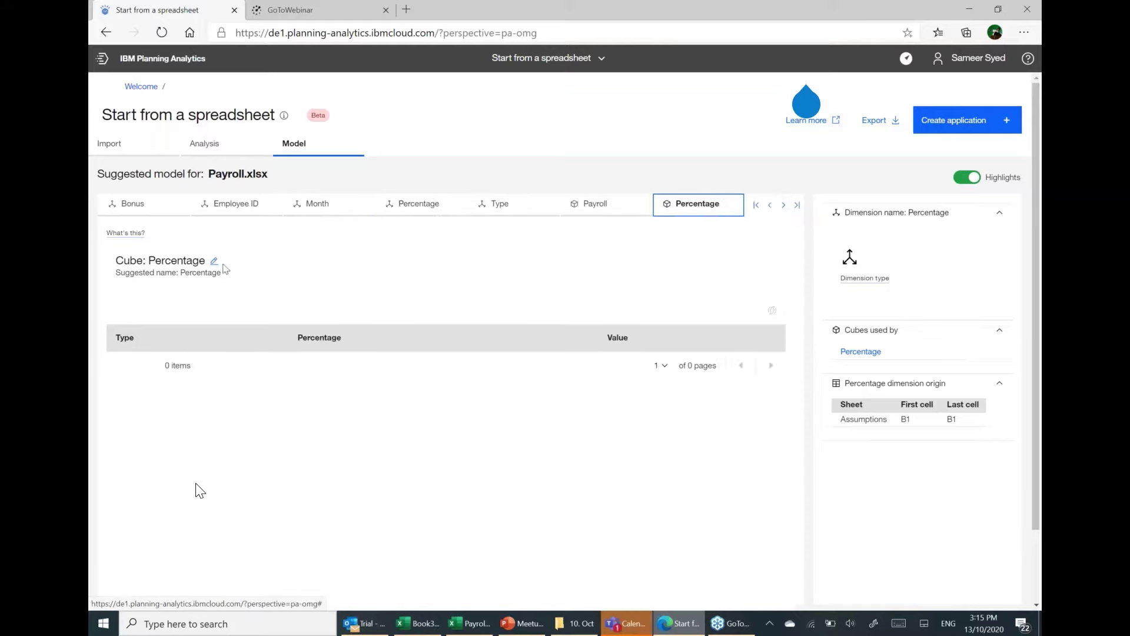
{"action": "type", "text": "Payro"}
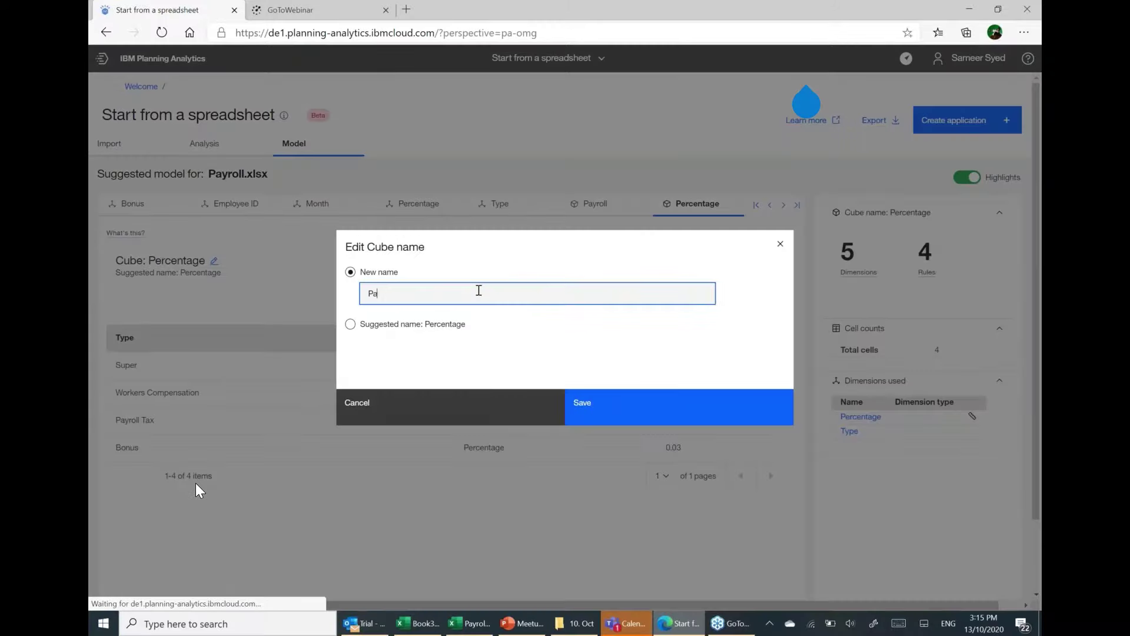
{"action": "key", "text": "BackSpace"}
{"action": "key", "text": "BackSpace"}
{"action": "key", "text": "BackSpace"}
{"action": "key", "text": "BackSpace"}
{"action": "type", "text": "Assumption"}
{"action": "left_click", "coordinate": [631, 397]}
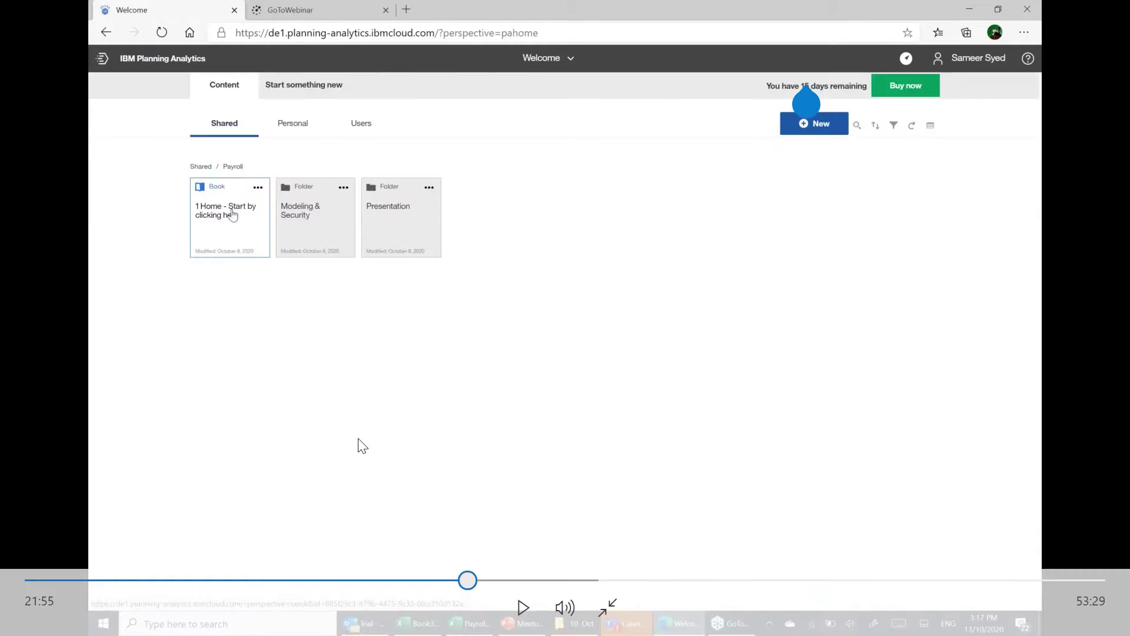
- Open the cubes of the generated Payroll application and view the Assumption cube
{"action": "key", "text": "space"}
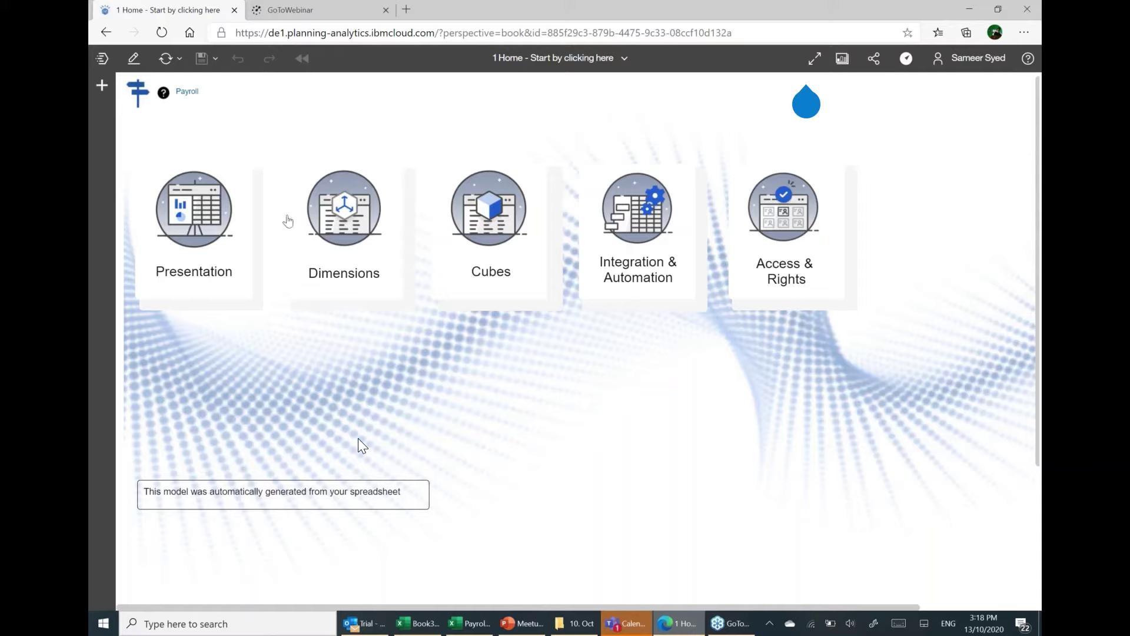
{"action": "left_click", "coordinate": [507, 236]}
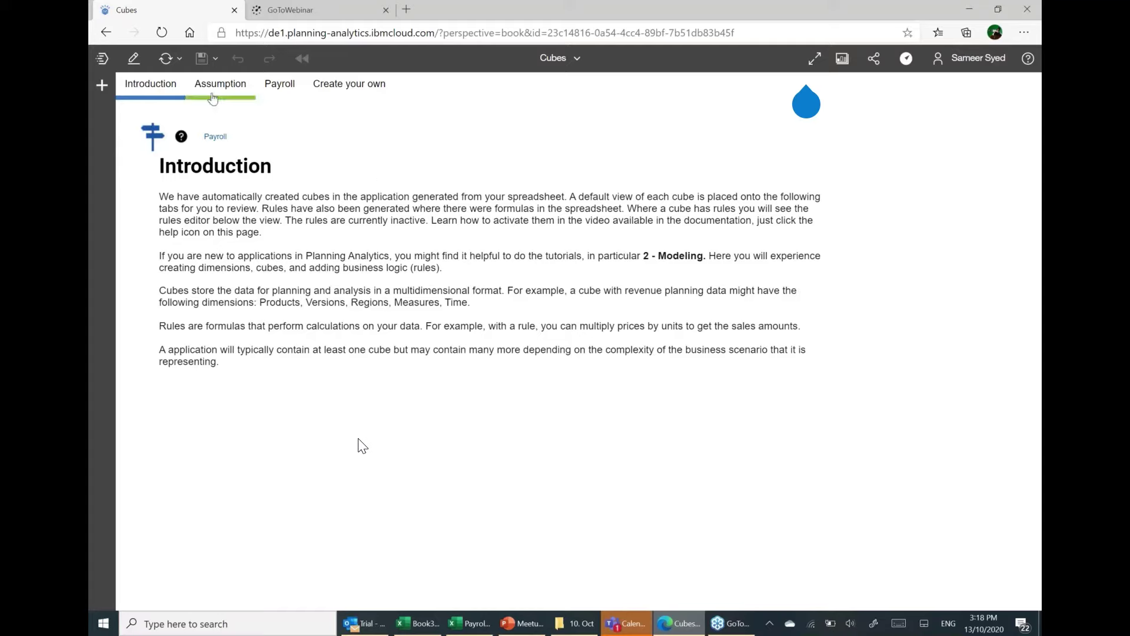
{"action": "left_click", "coordinate": [213, 98]}
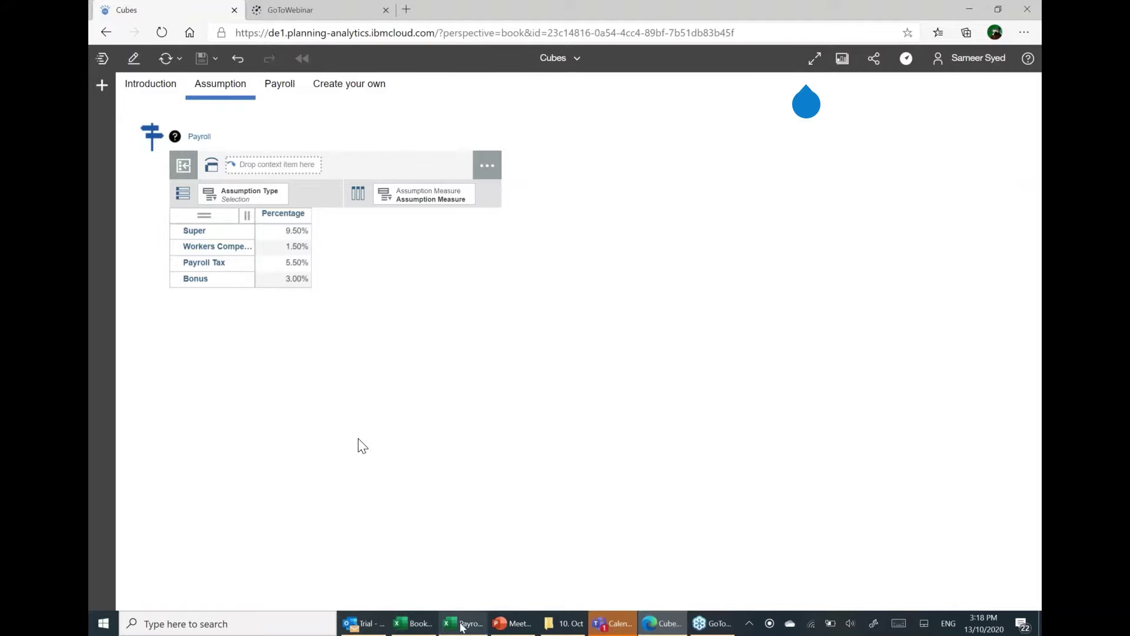
- Switch to the Payroll workbook in Excel, examine range A1:B5 on the Assumptions sheet, and return to Planning Analytics
{"action": "left_click", "coordinate": [462, 627]}
{"action": "left_click", "coordinate": [217, 588]}
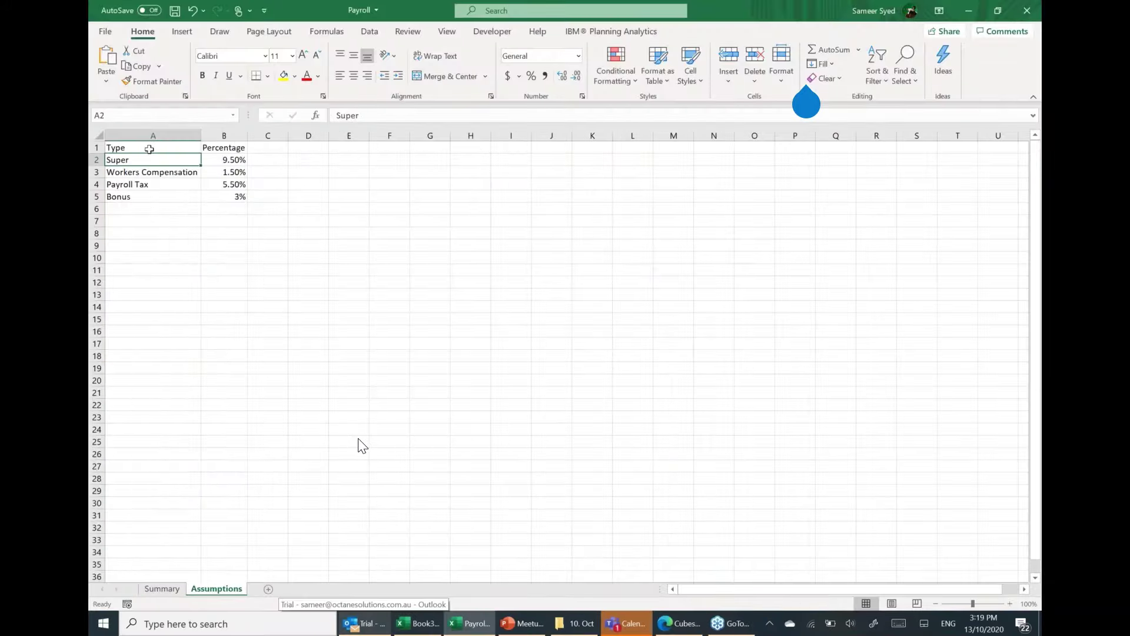
{"action": "left_click_drag", "start_coordinate": [118, 148], "coordinate": [236, 199]}
{"action": "key", "text": "ctrl+c"}
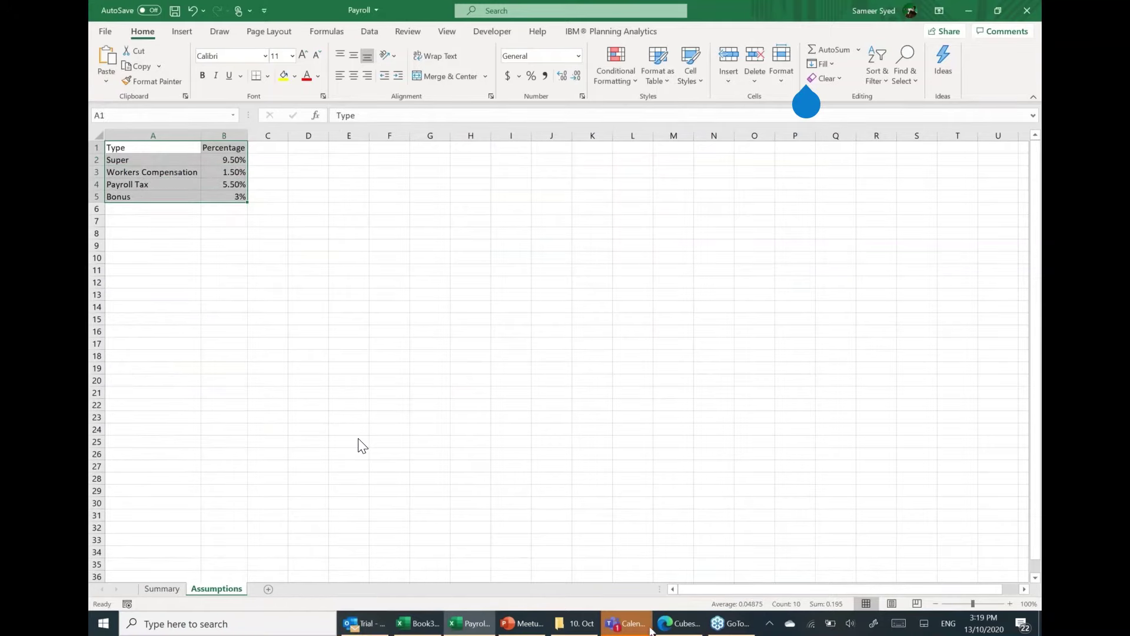
{"action": "left_click", "coordinate": [692, 628]}
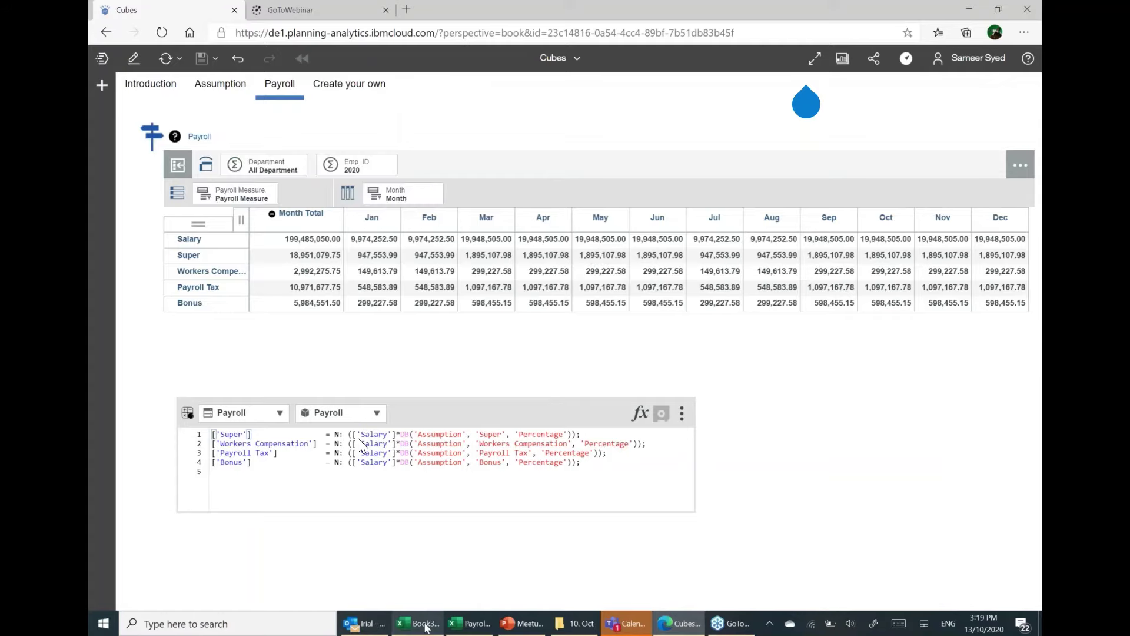
- In the Excel Payroll workbook, examine the Summary sheet's Salary through Bonus columns for comparison with the Payroll cube in Planning Analytics
{"action": "left_click", "coordinate": [468, 624]}
{"action": "key", "text": "ctrl+v"}
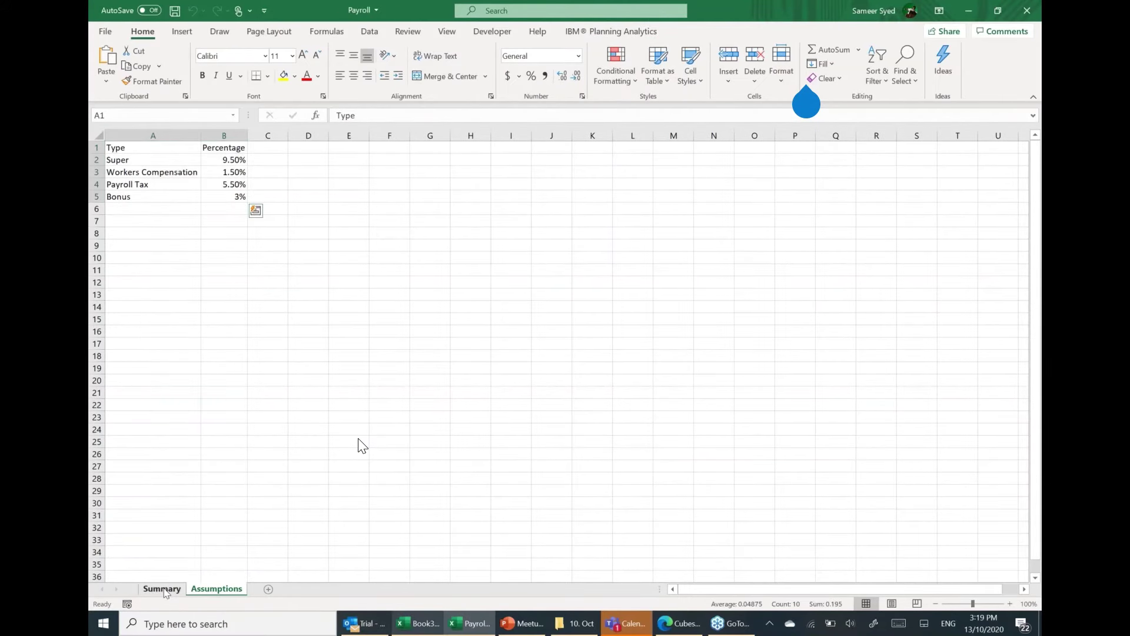
{"action": "left_click", "coordinate": [163, 589]}
{"action": "key", "text": "ctrl+Home"}
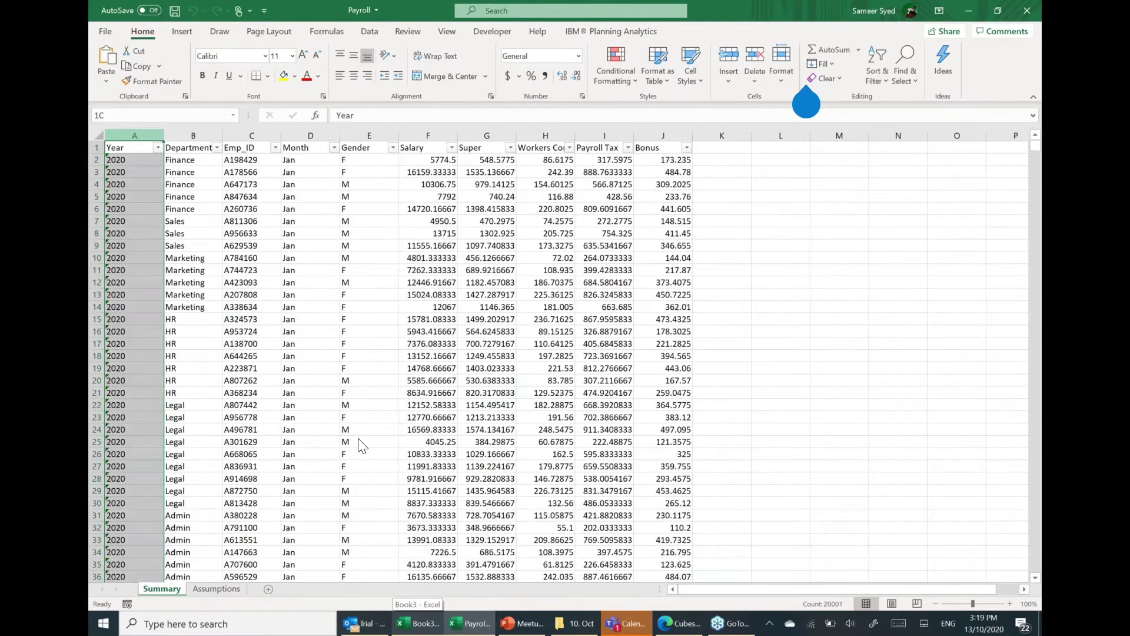
{"action": "key", "text": "ctrl+a"}
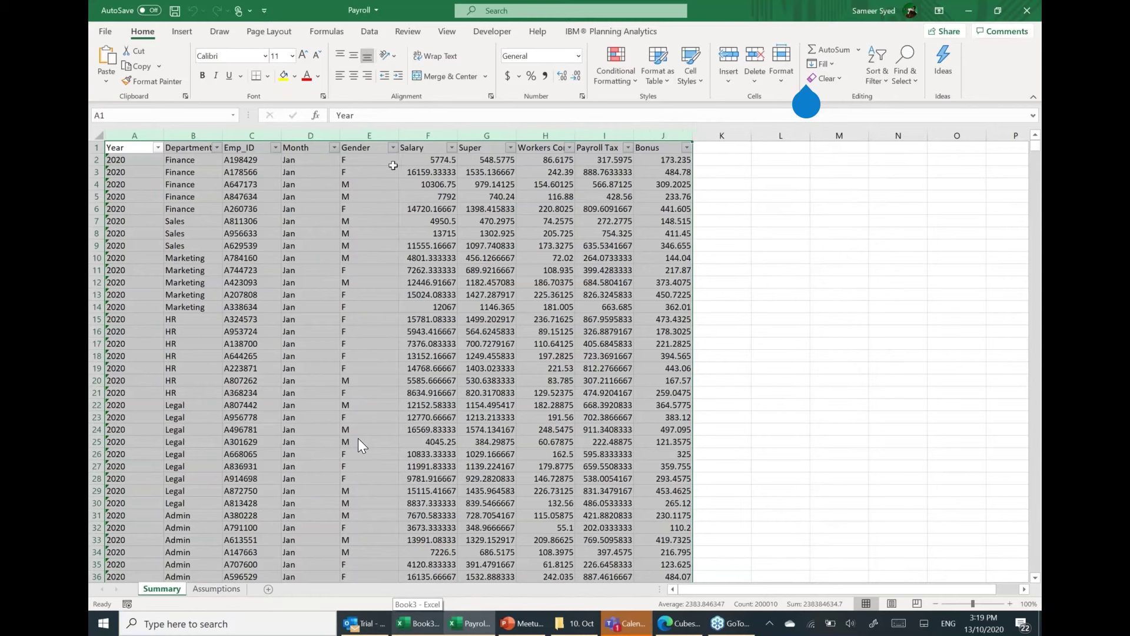
{"action": "left_click_drag", "start_coordinate": [426, 148], "coordinate": [667, 311]}
{"action": "key", "text": "alt+Tab"}
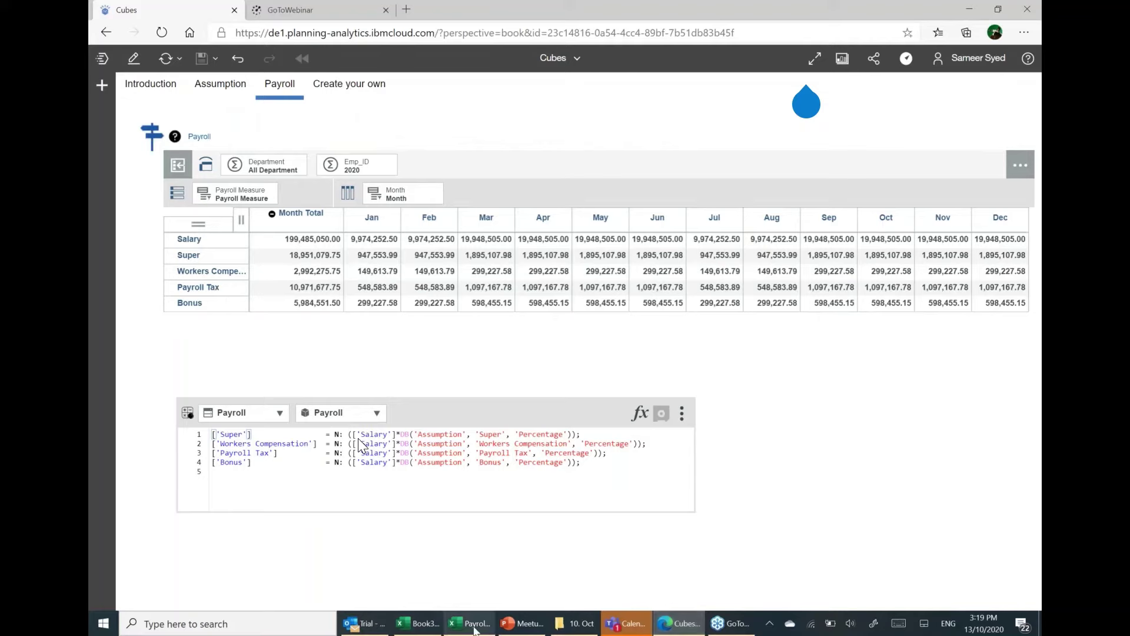
- Back in Excel, inspect the Super formula in Summary cell G2 and its referenced Assumptions rate, and return to Planning Analytics
{"action": "left_click", "coordinate": [474, 625]}
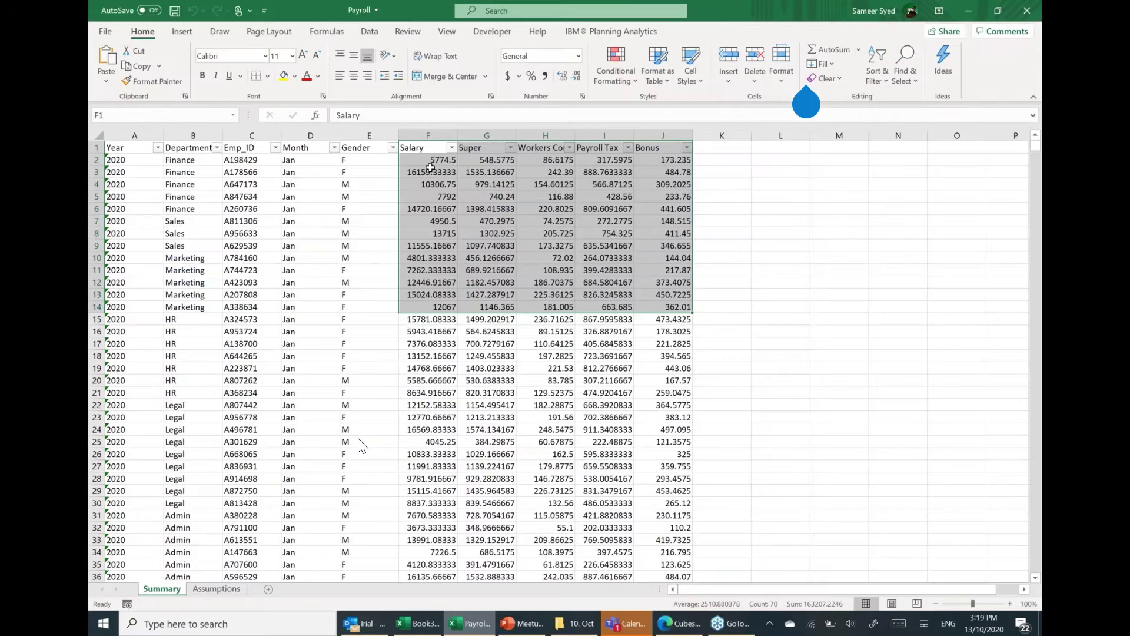
{"action": "left_click", "coordinate": [484, 161]}
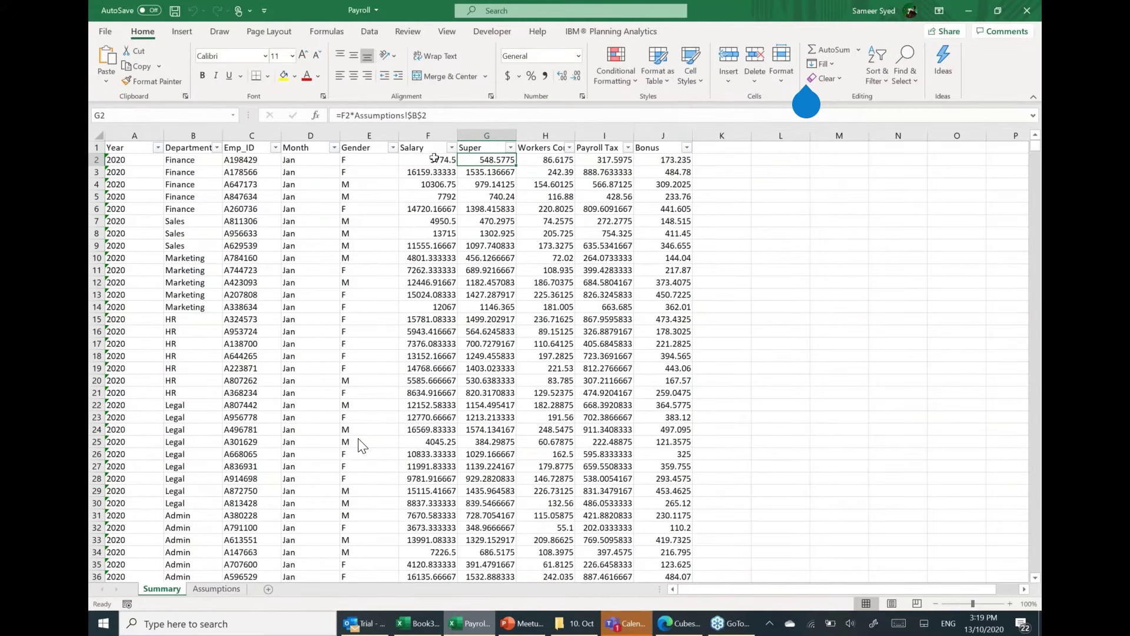
{"action": "left_click", "coordinate": [434, 157]}
{"action": "double_click", "coordinate": [498, 161]}
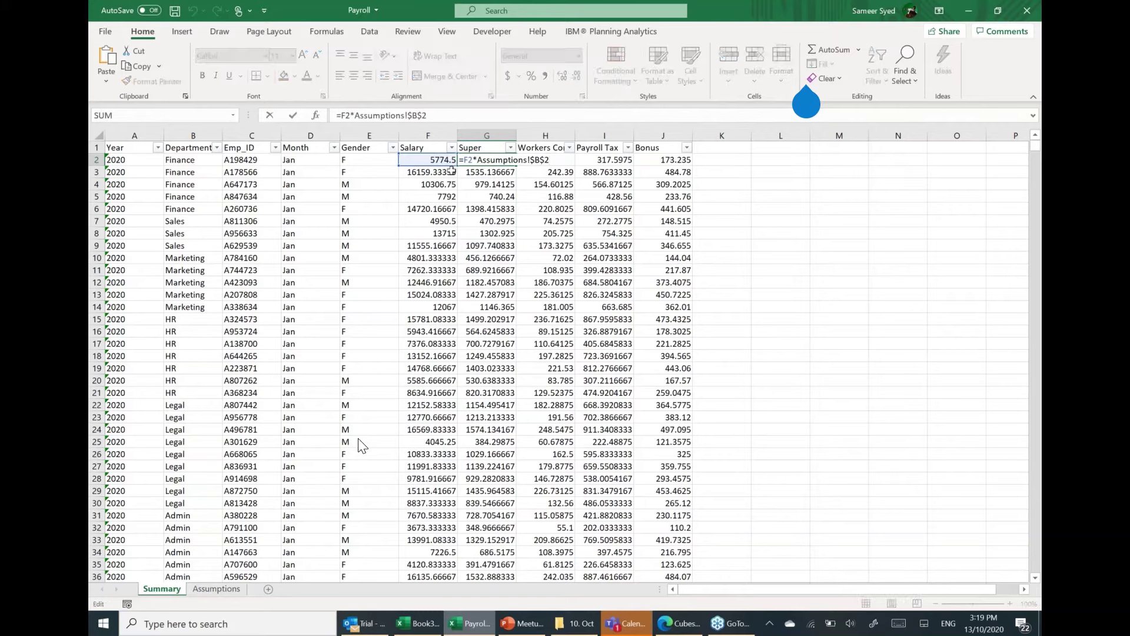
{"action": "key", "text": "Escape"}
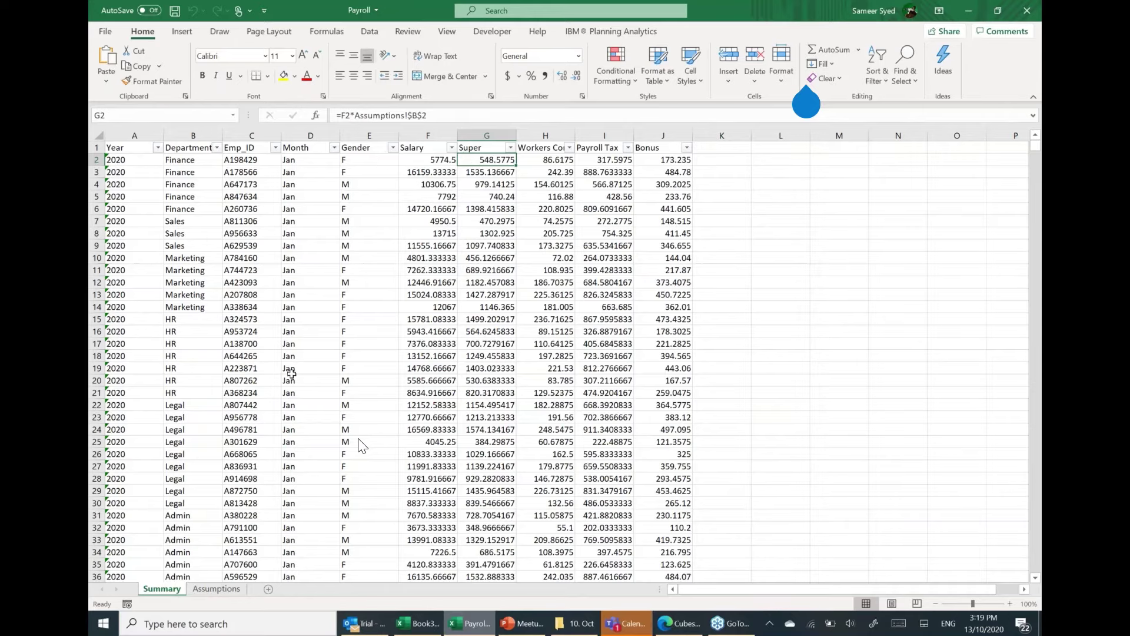
{"action": "left_click", "coordinate": [235, 587]}
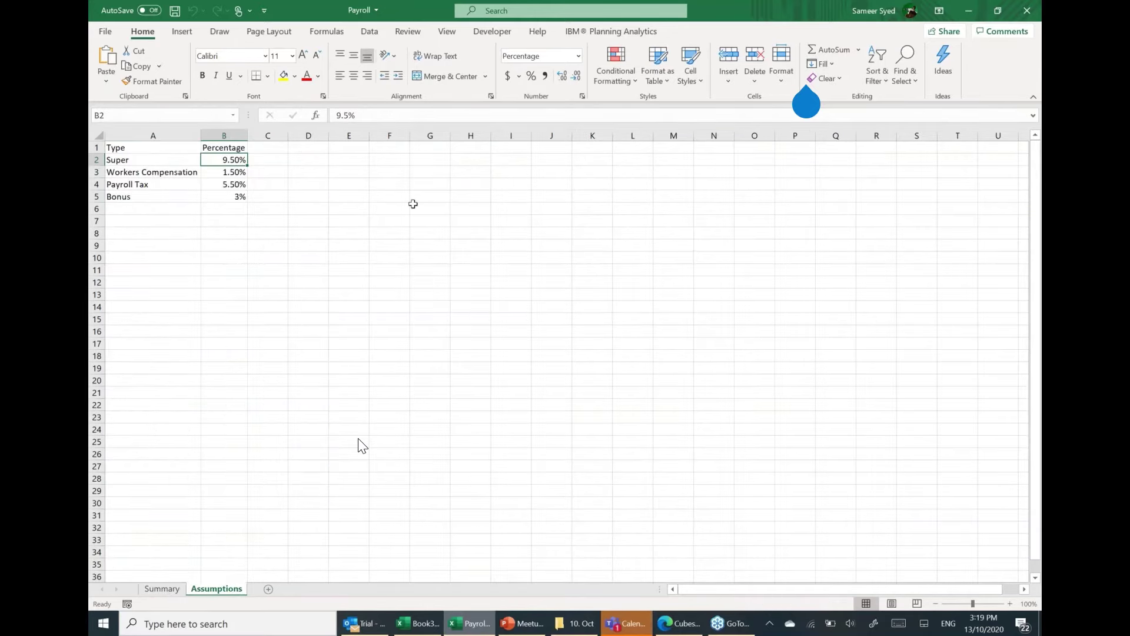
{"action": "left_click", "coordinate": [162, 589]}
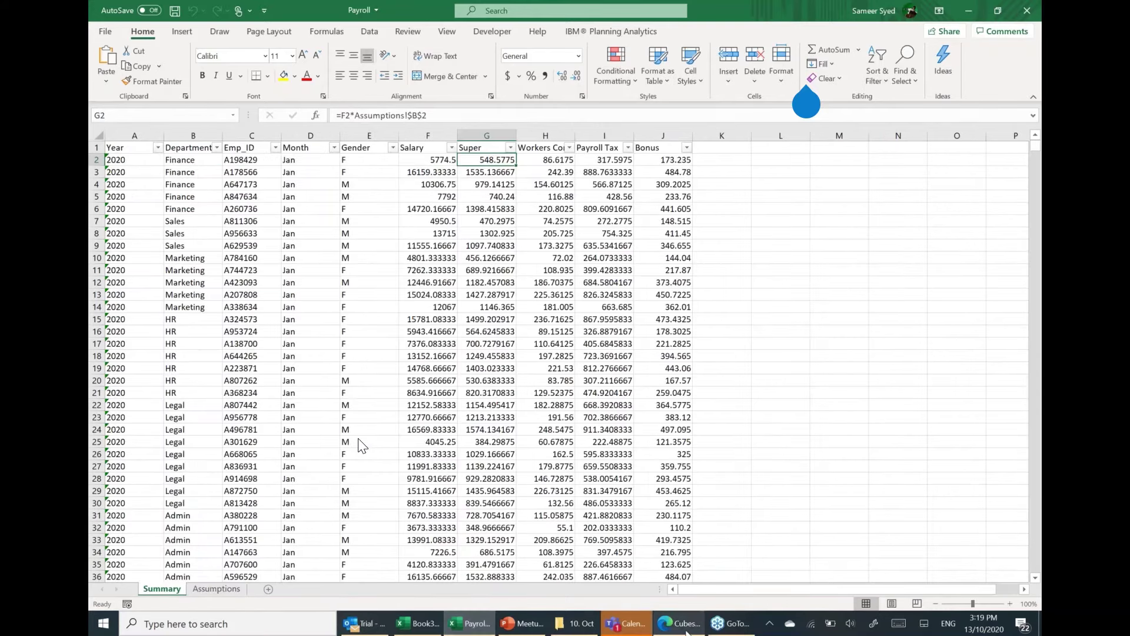
{"action": "left_click", "coordinate": [682, 623]}
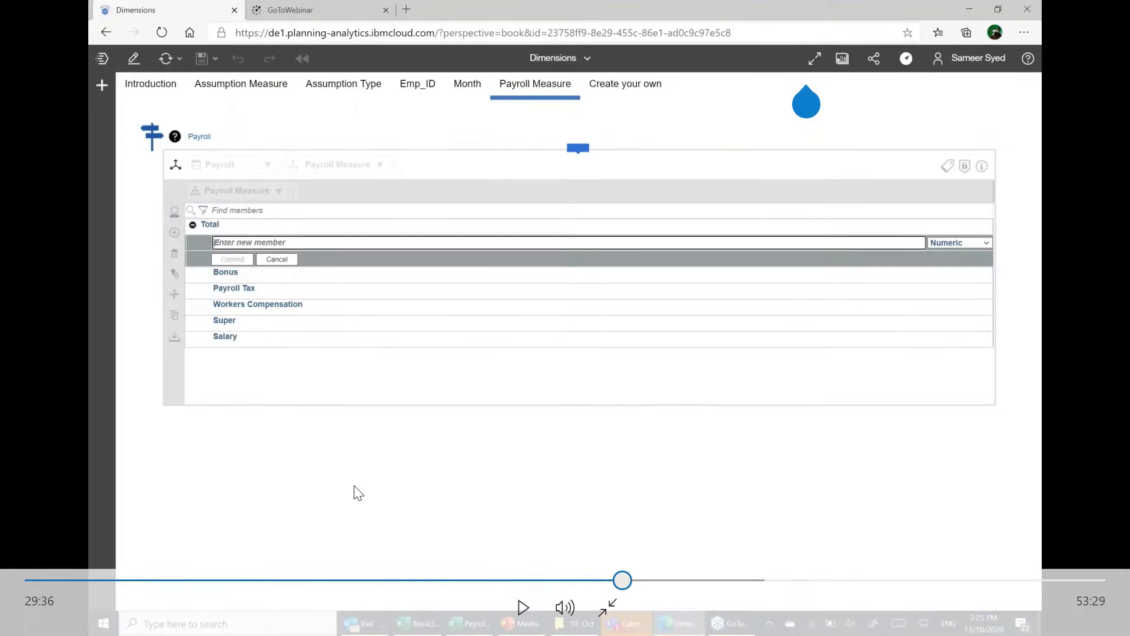
- Add a numeric member named Covid Deduction $ under Total in the Payroll Measure dimension and set its format to Comma
{"action": "type", "text": "Covid Deduct"}
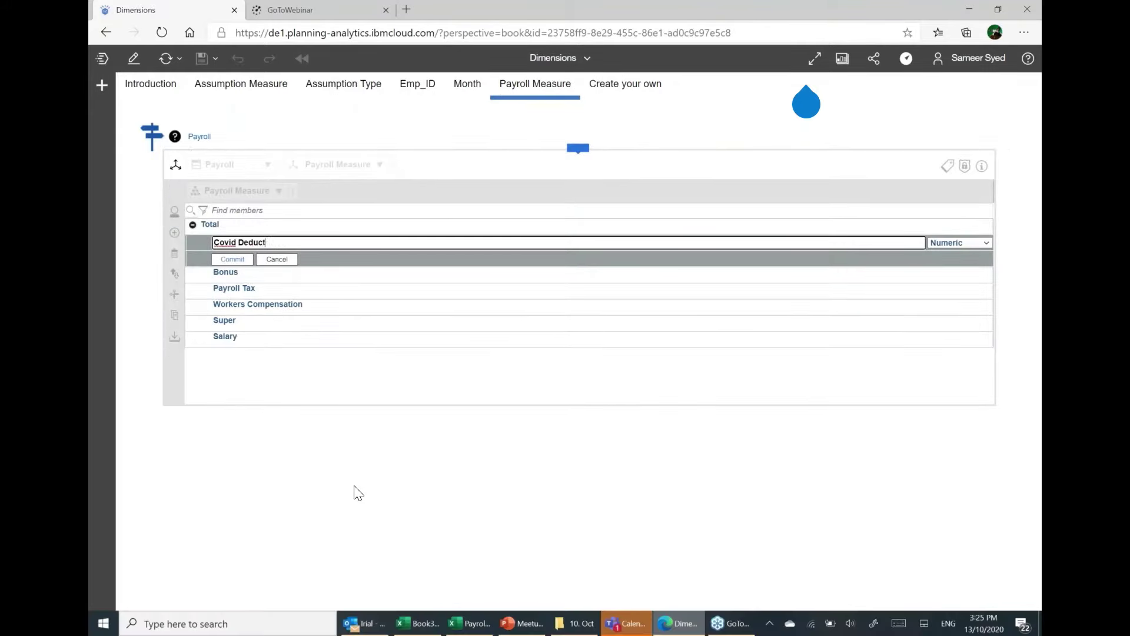
{"action": "type", "text": "ion $"}
{"action": "key", "text": "Return"}
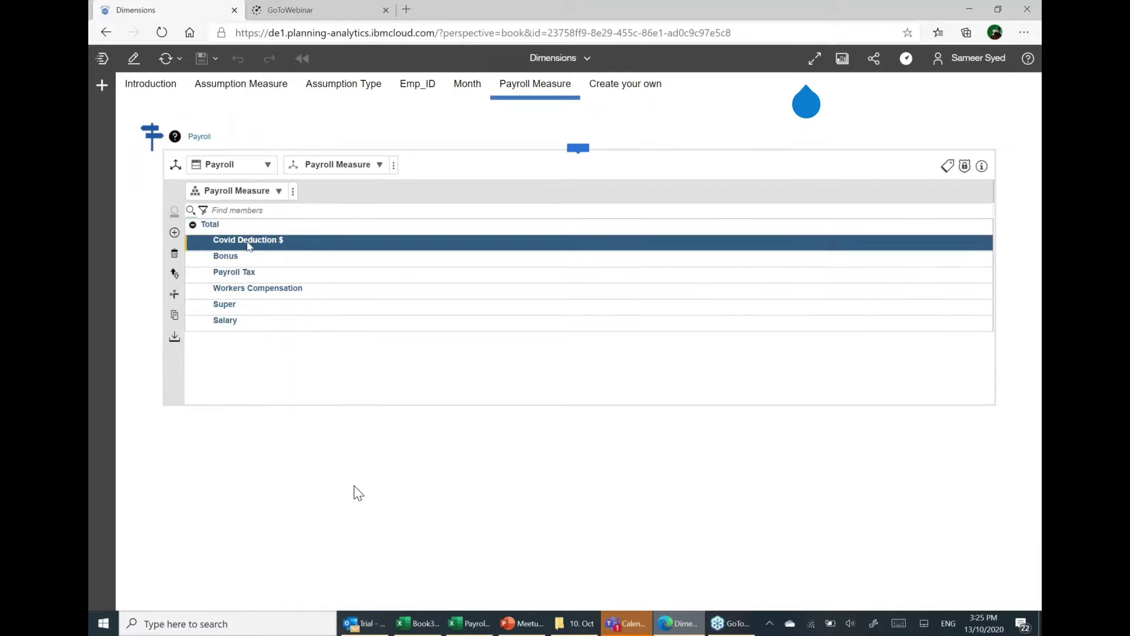
{"action": "right_click", "coordinate": [266, 245]}
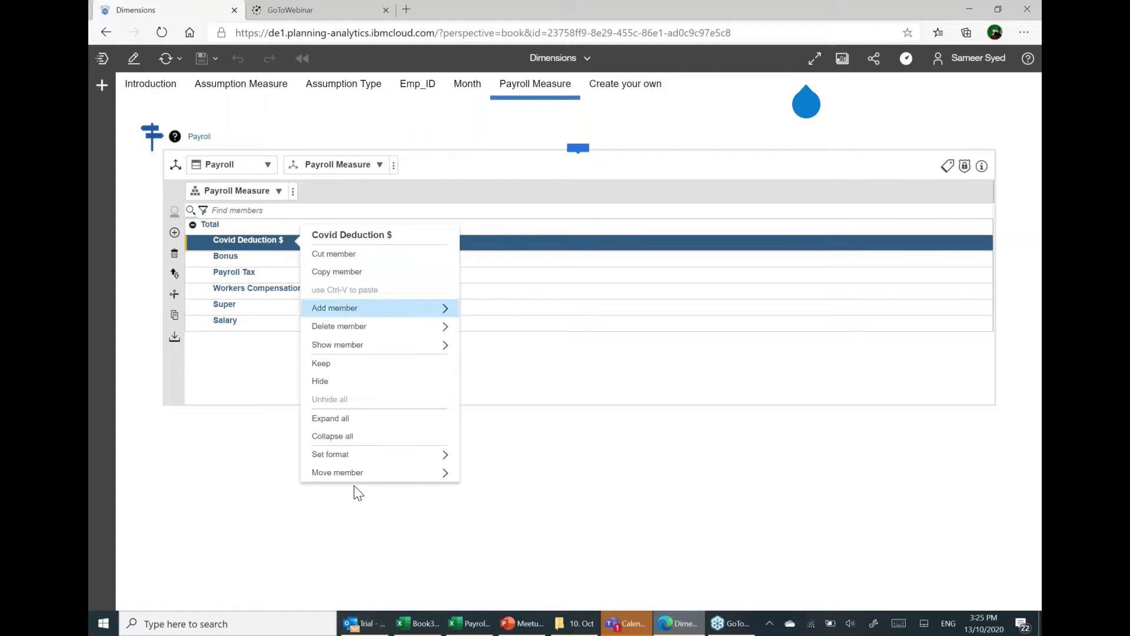
{"action": "left_click", "coordinate": [362, 453]}
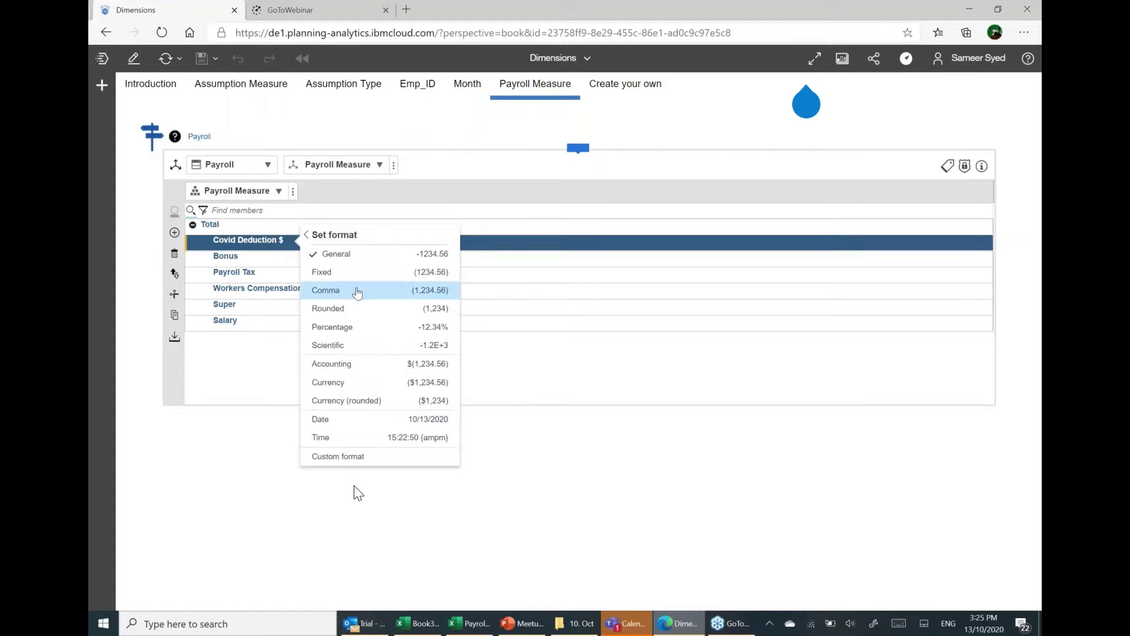
{"action": "left_click", "coordinate": [361, 290]}
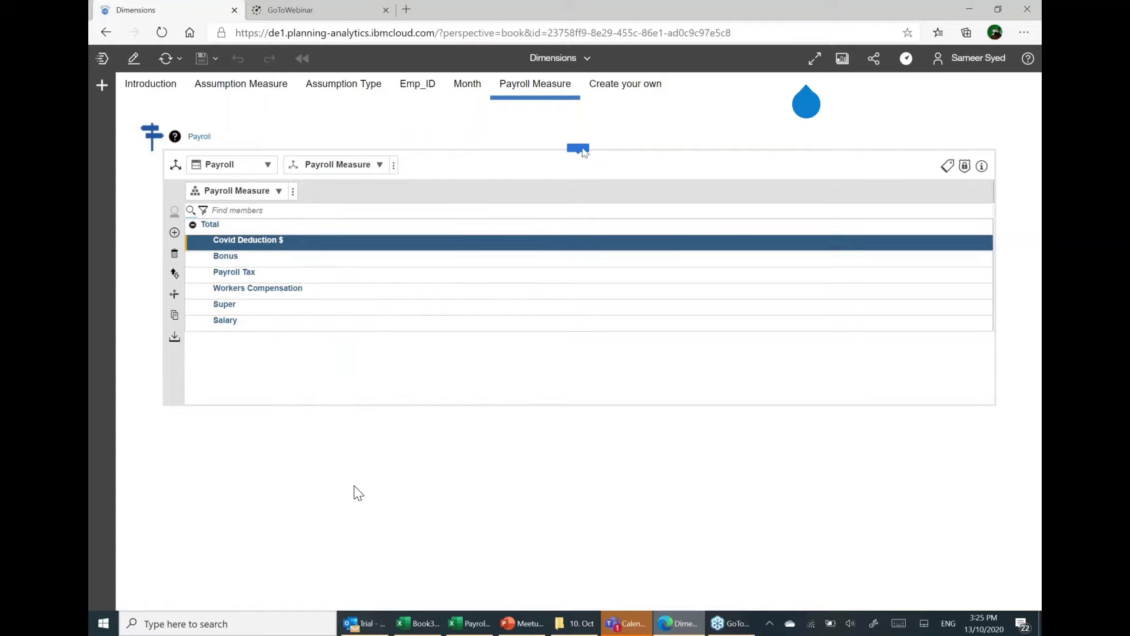
- Refresh the Payroll Measure dimension members, return to the Cubes book, and refresh its Payroll cube view
{"action": "left_click", "coordinate": [576, 137]}
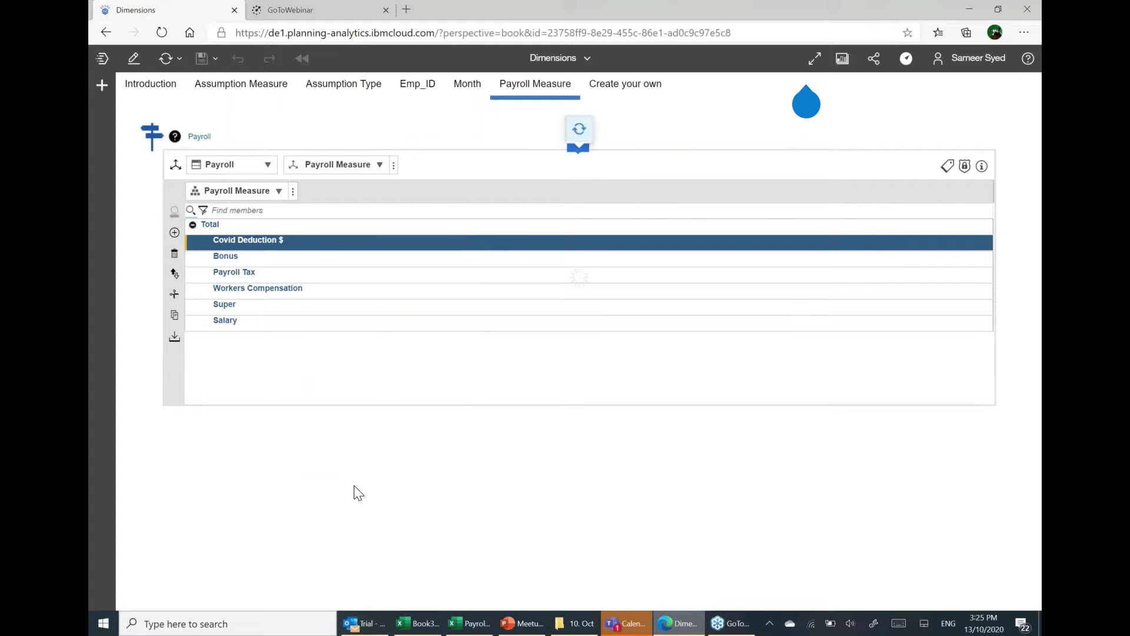
{"action": "left_click", "coordinate": [555, 57]}
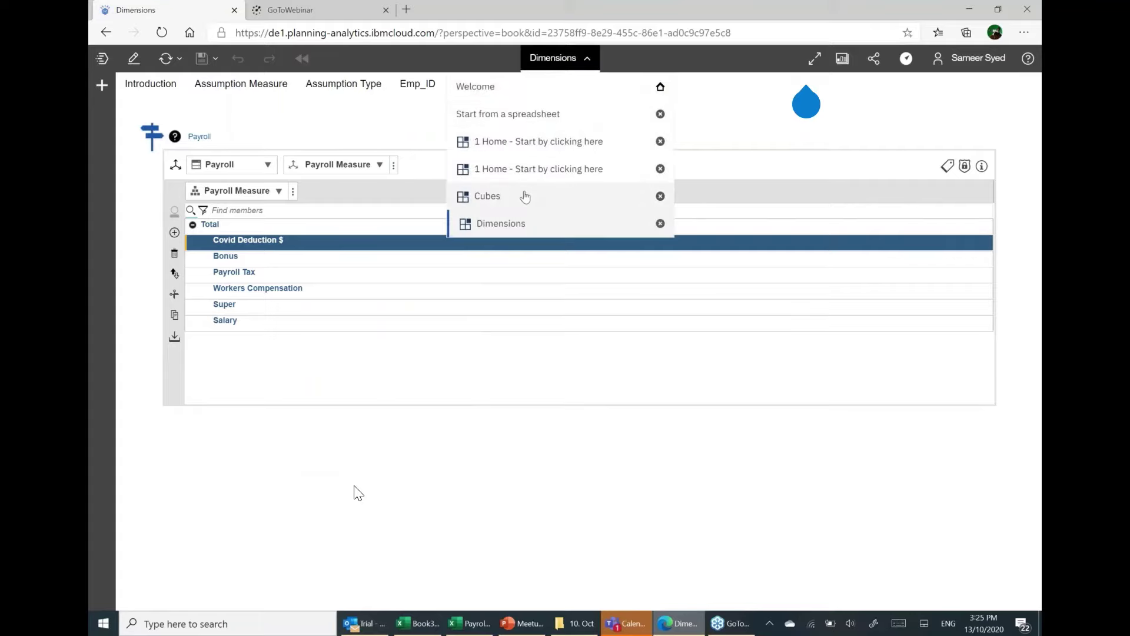
{"action": "left_click", "coordinate": [525, 197]}
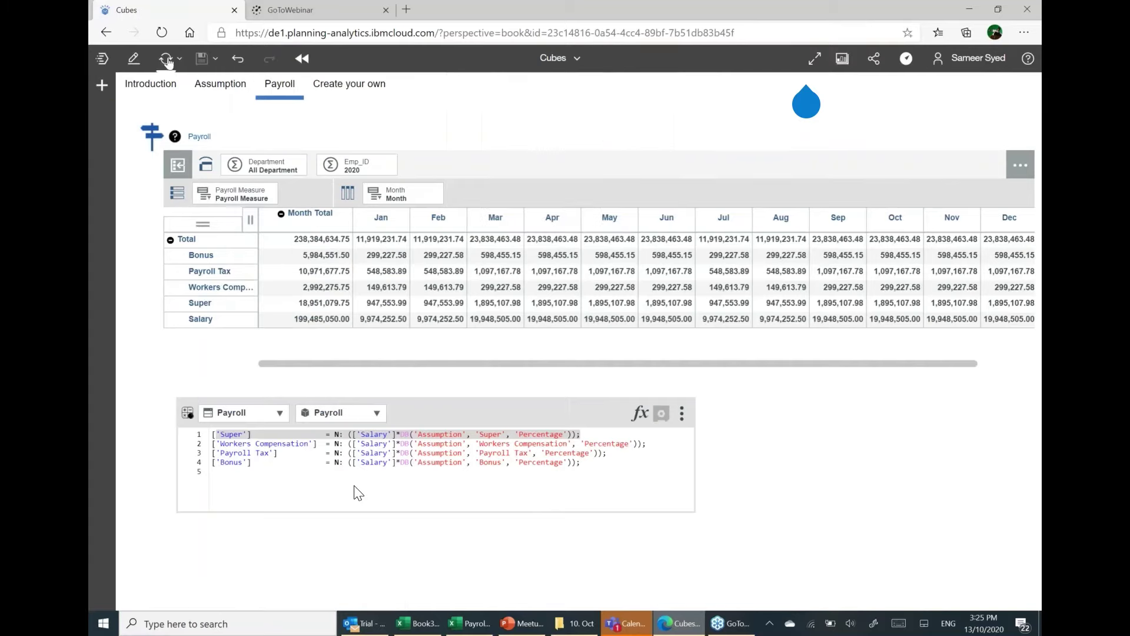
{"action": "left_click", "coordinate": [171, 62]}
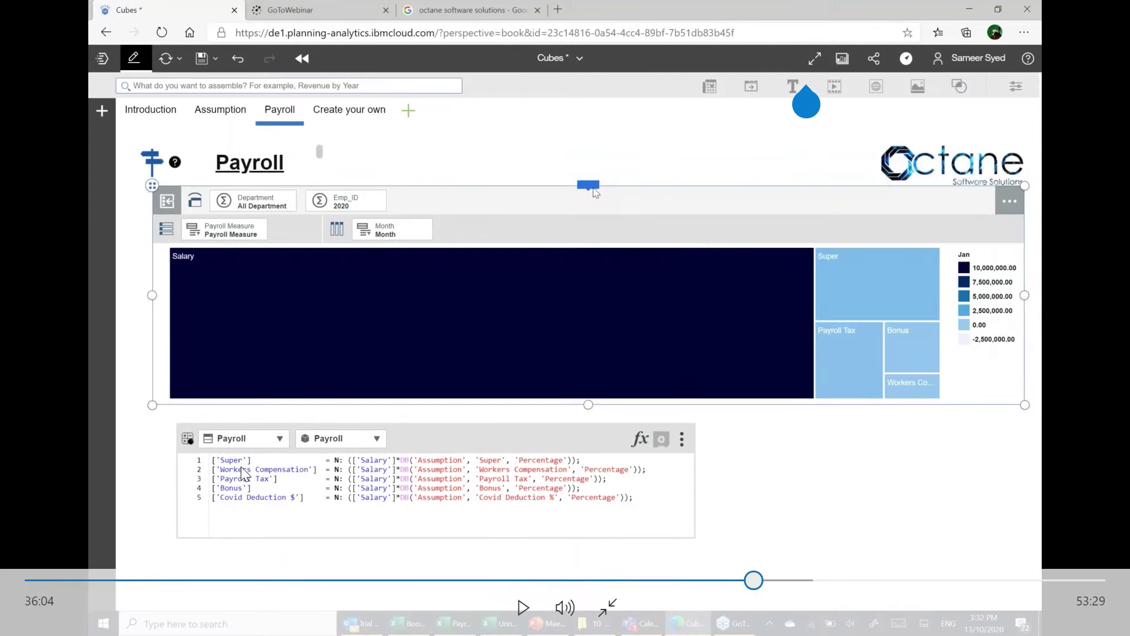
{"action": "left_click", "coordinate": [241, 466]}
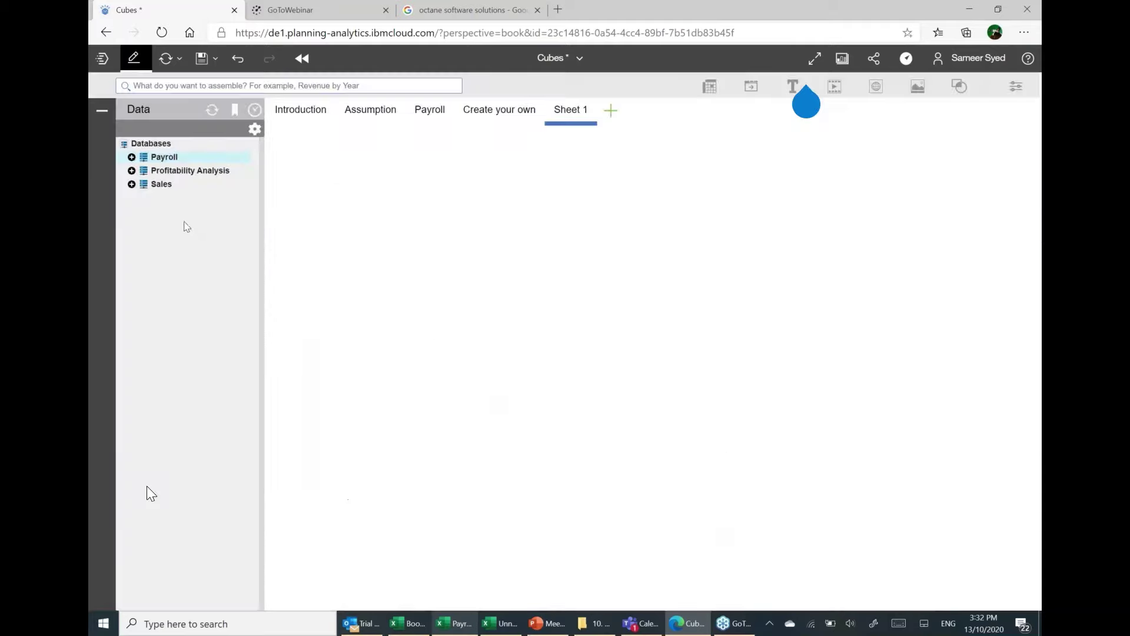
- Add a new view of the Payroll cube from the Payroll database to Sheet 1
{"action": "left_click", "coordinate": [132, 157]}
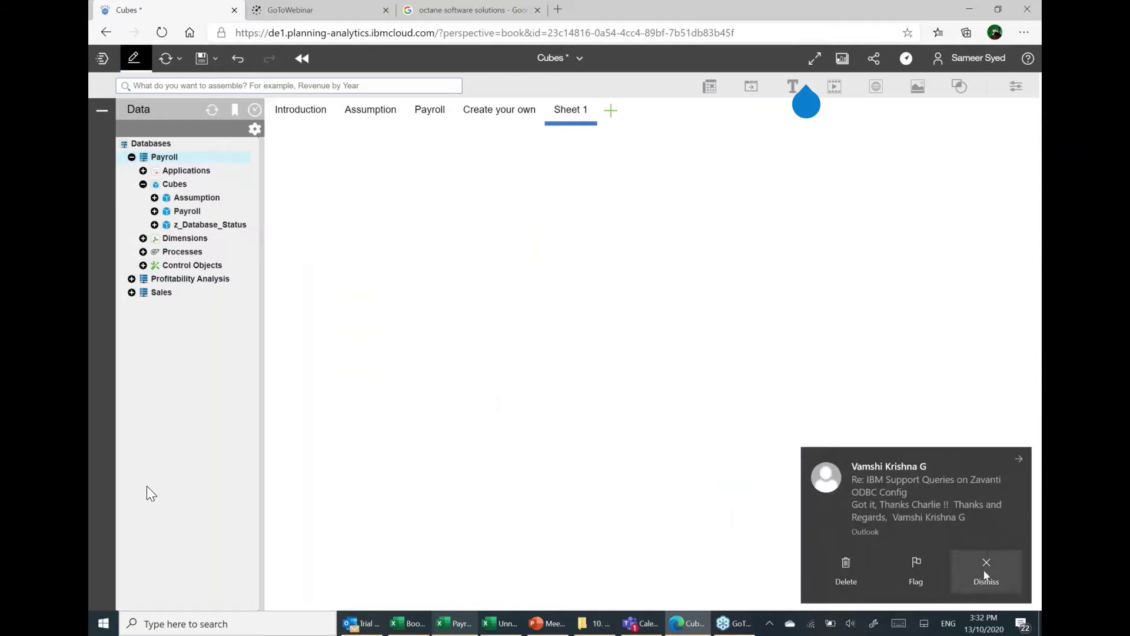
{"action": "left_click", "coordinate": [986, 571]}
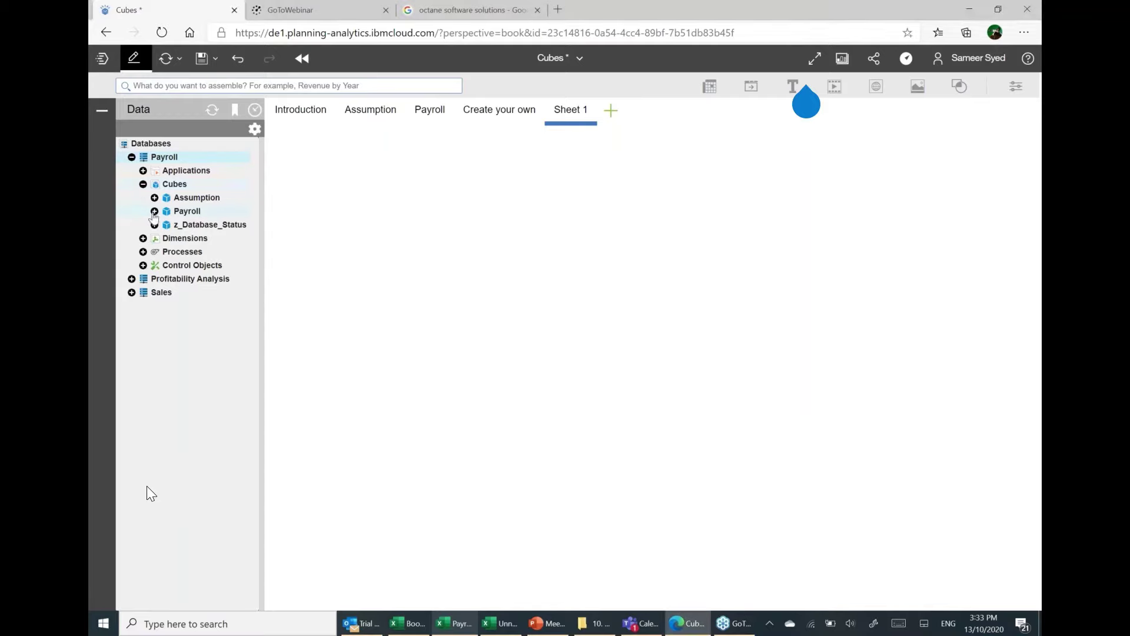
{"action": "left_click", "coordinate": [154, 211]}
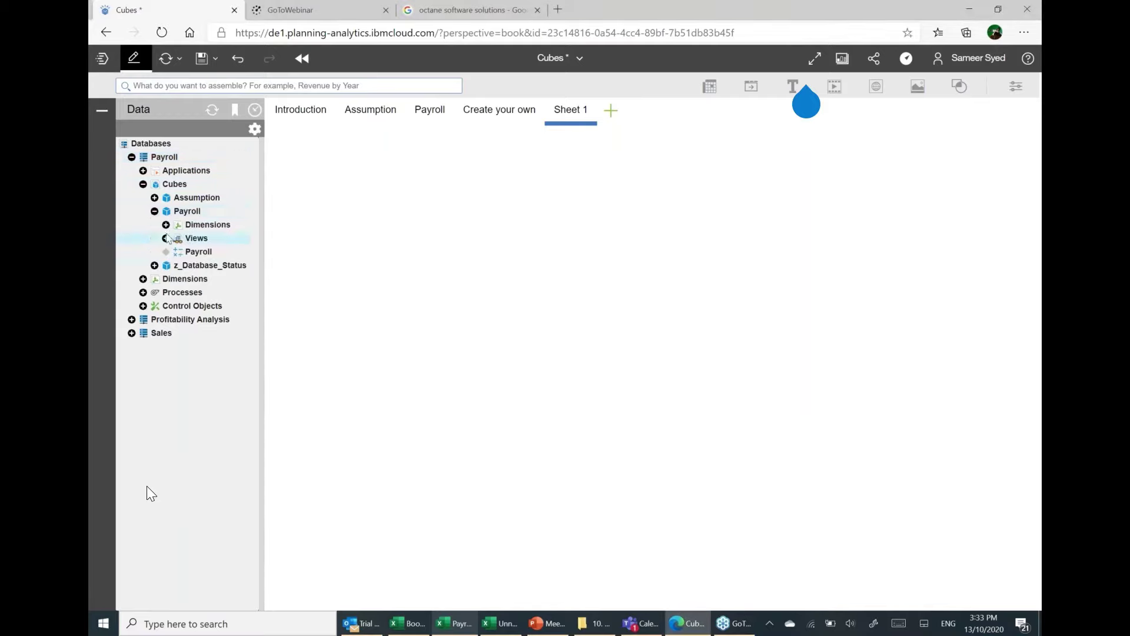
{"action": "left_click", "coordinate": [166, 238]}
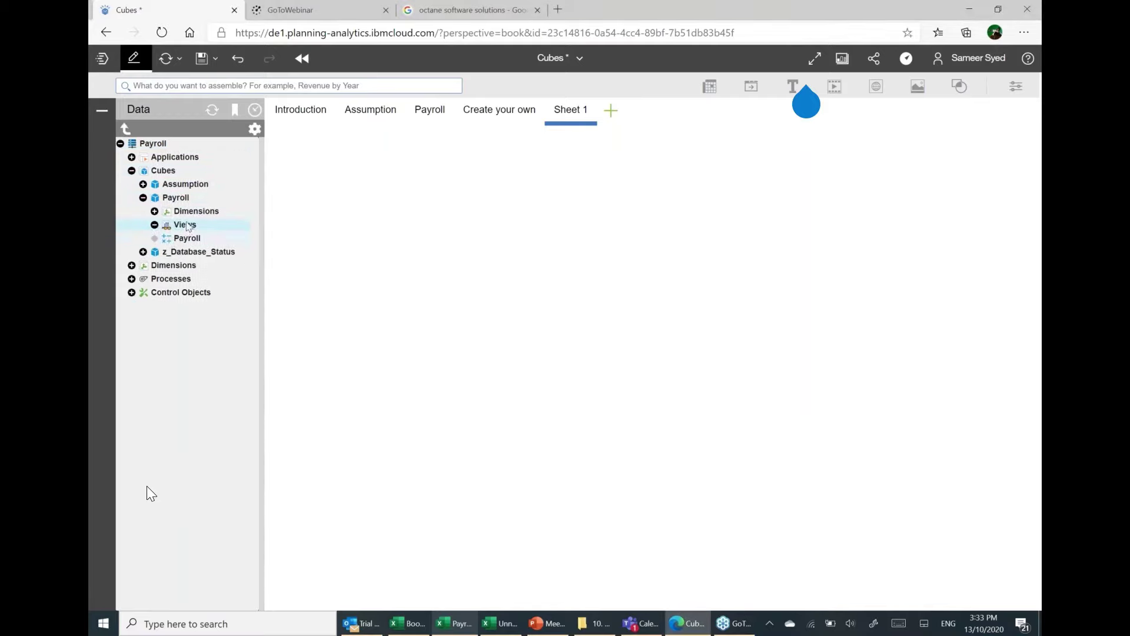
{"action": "right_click", "coordinate": [184, 224]}
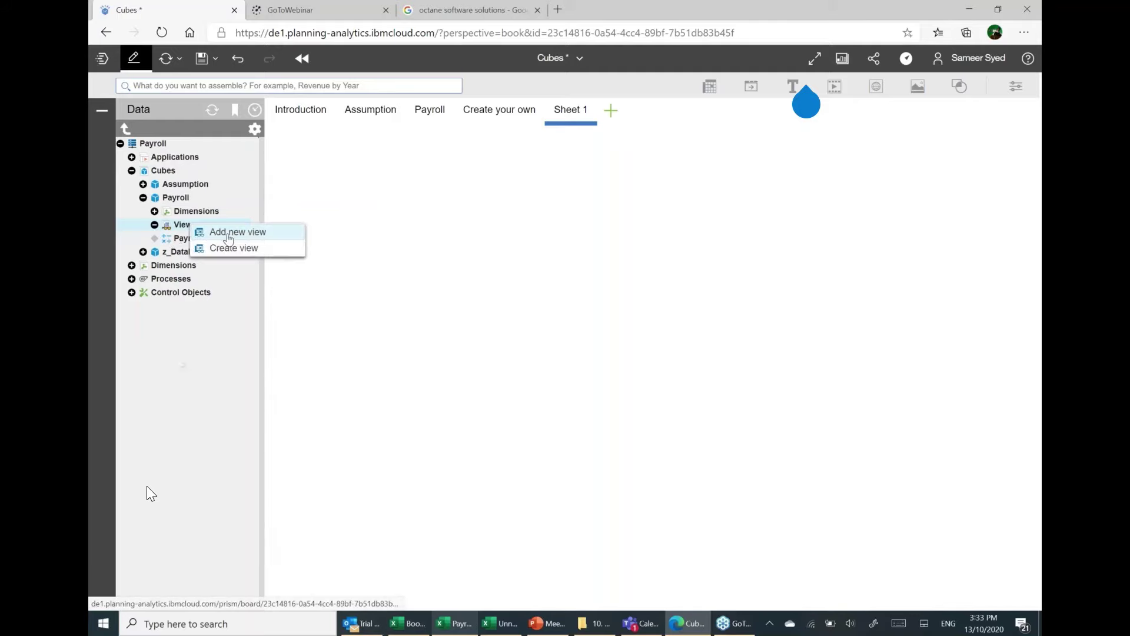
{"action": "left_click", "coordinate": [218, 230]}
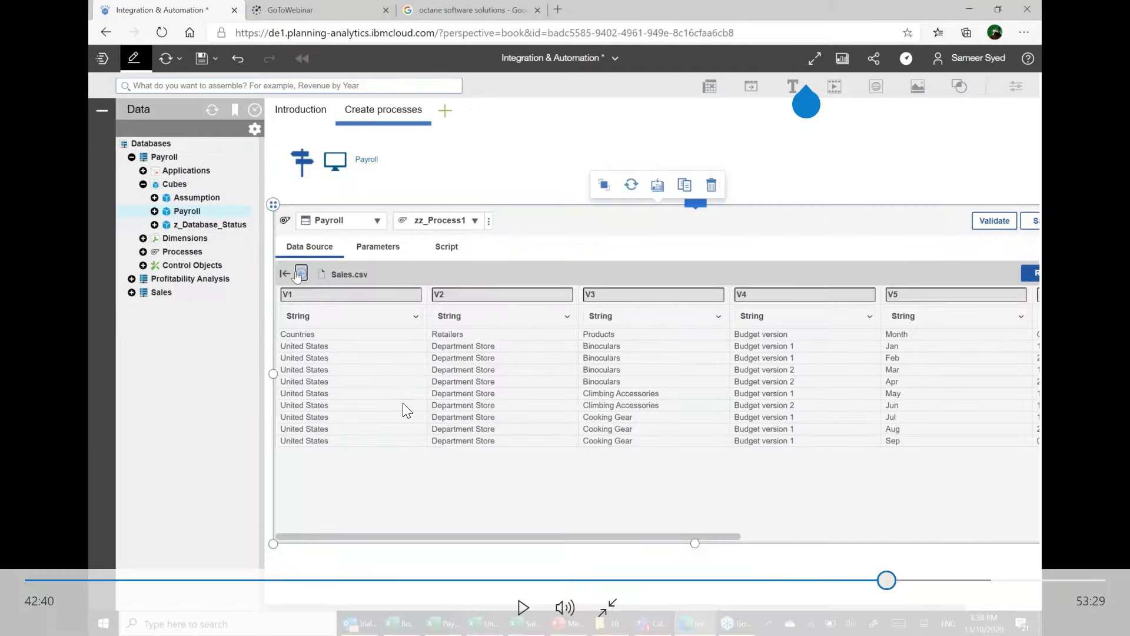
{"action": "left_click", "coordinate": [403, 410]}
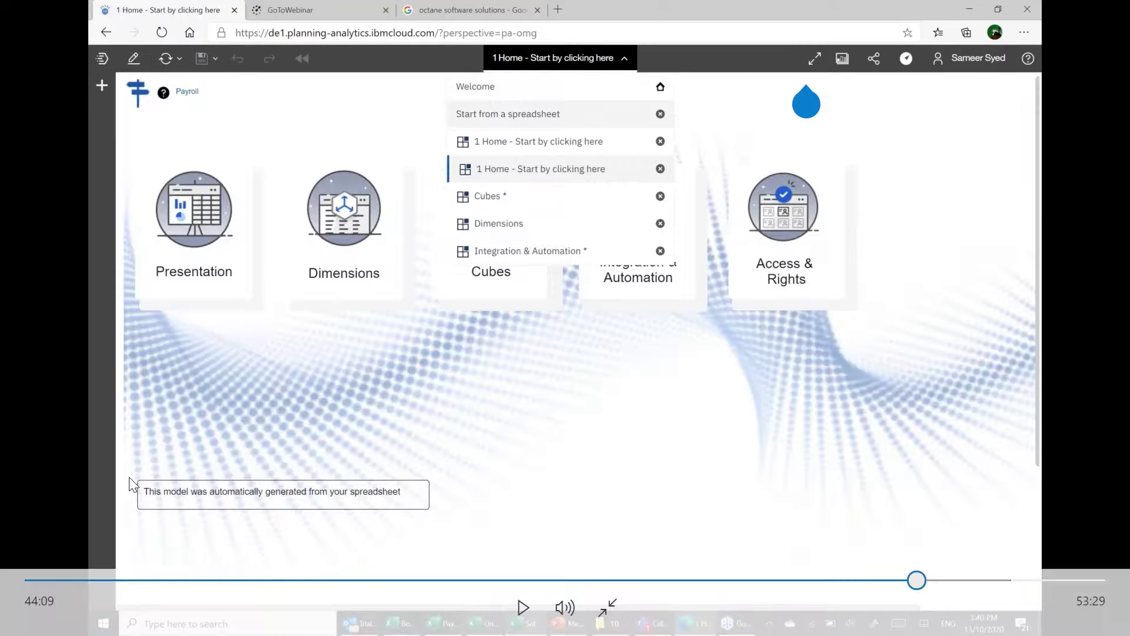
{"action": "key", "text": "space"}
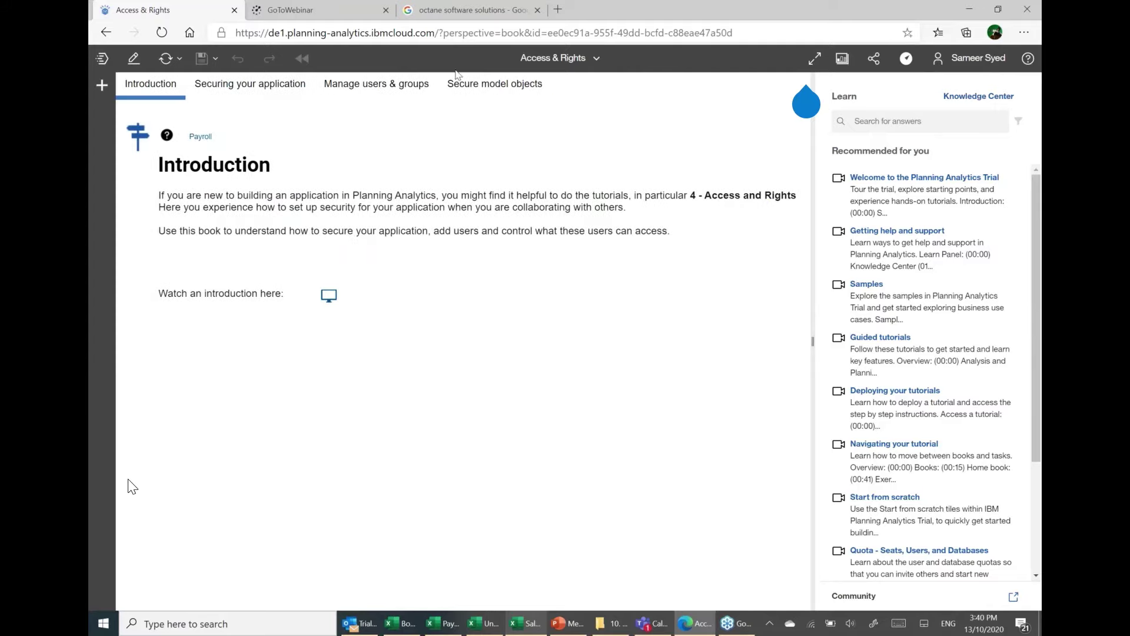
- In the Access & Rights book's user and group management, open the Add User as Admin prompt at its user ID value
{"action": "left_click", "coordinate": [366, 88]}
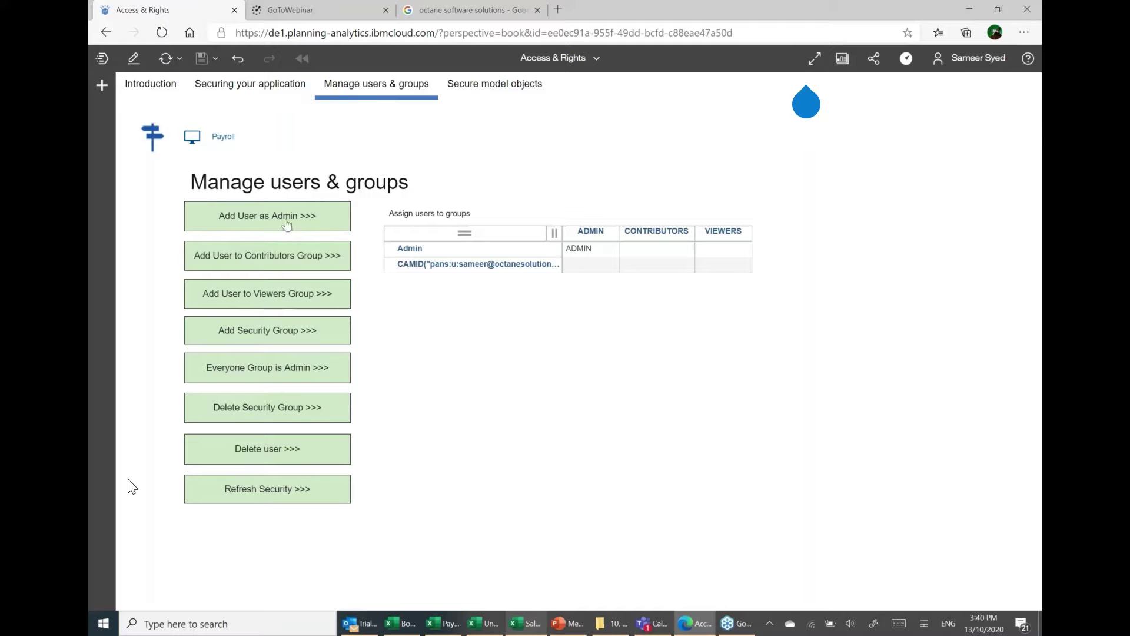
{"action": "left_click", "coordinate": [287, 224]}
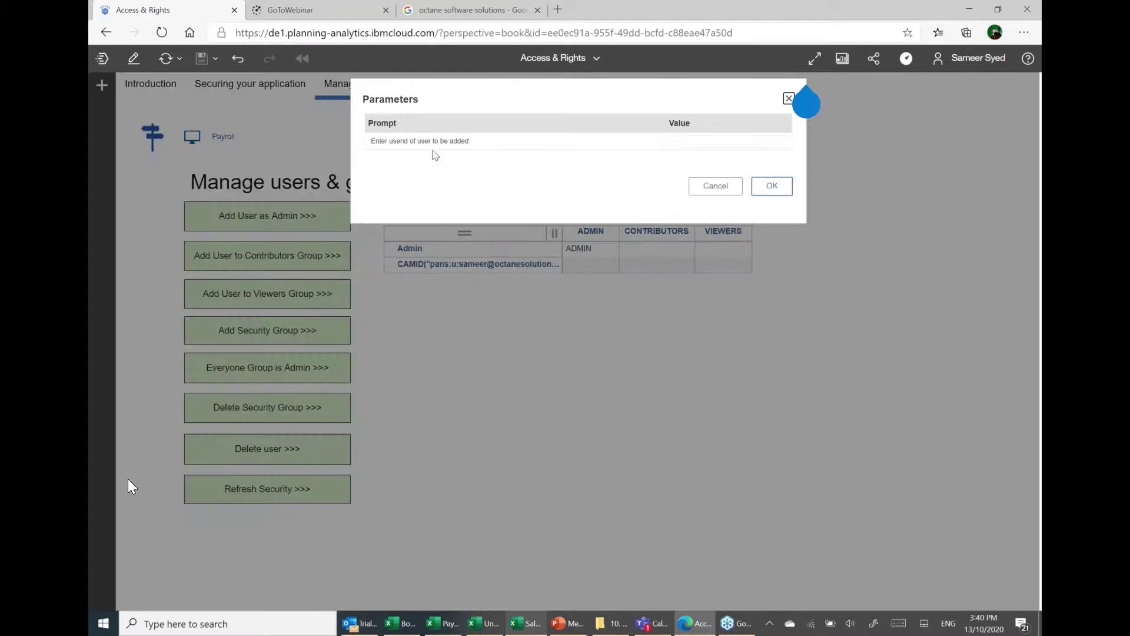
{"action": "left_click", "coordinate": [717, 141]}
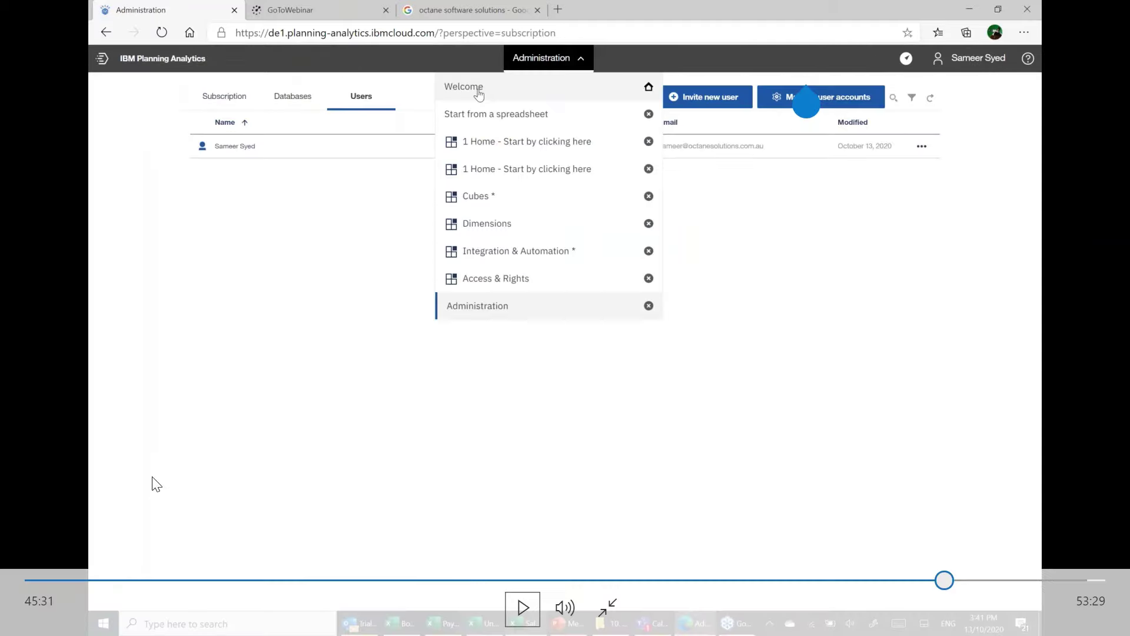
{"action": "key", "text": "space"}
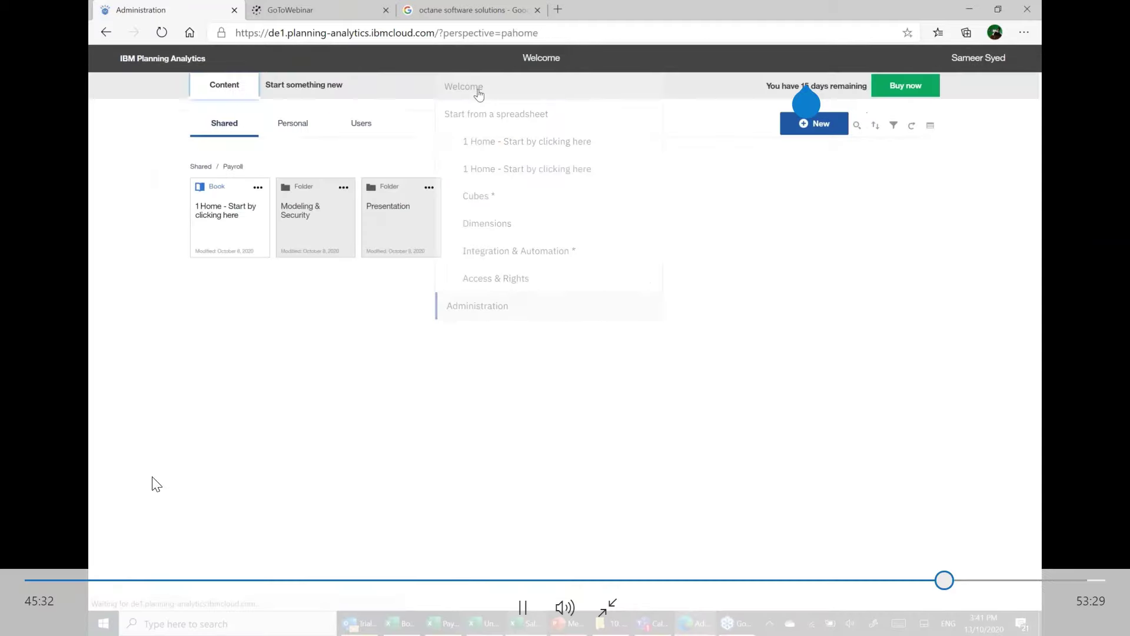